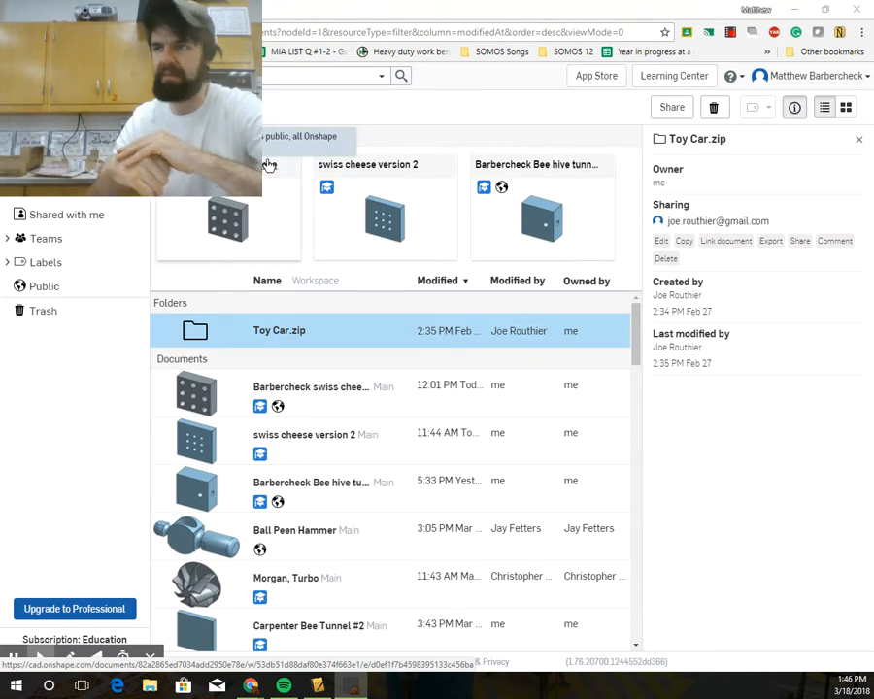
Open the swiss cheese document containing the block with nine holes.
click(268, 168)
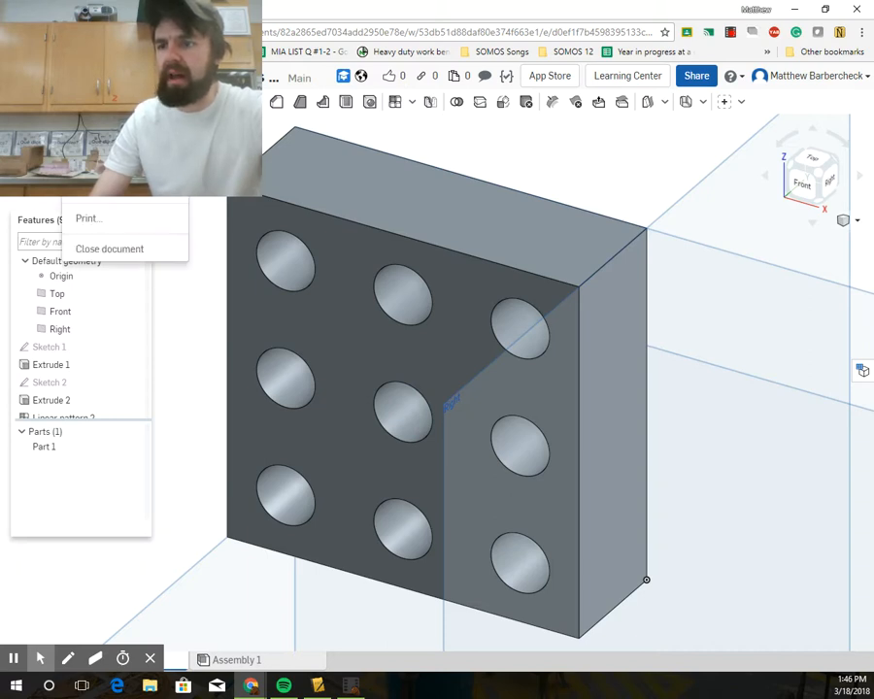
click(37, 659)
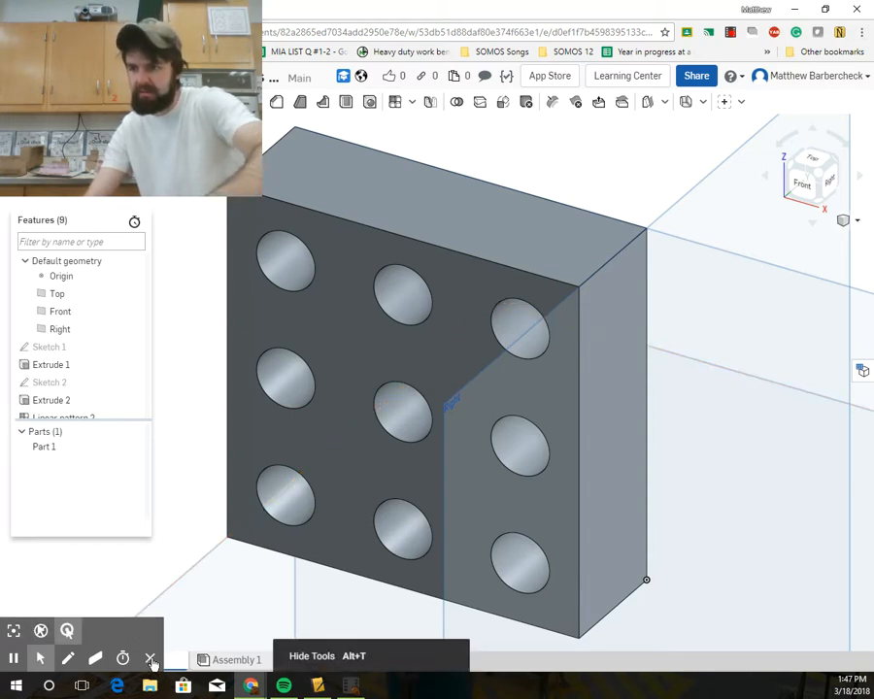
click(151, 662)
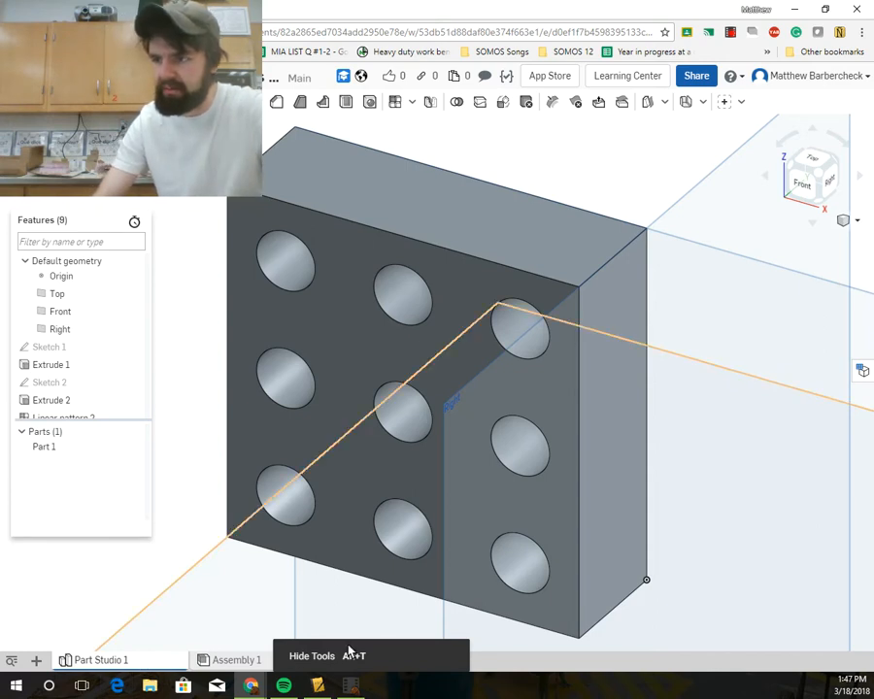
Duplicate Part Studio 1 and switch to the copy.
mouse_move(182, 665)
right_click(136, 667)
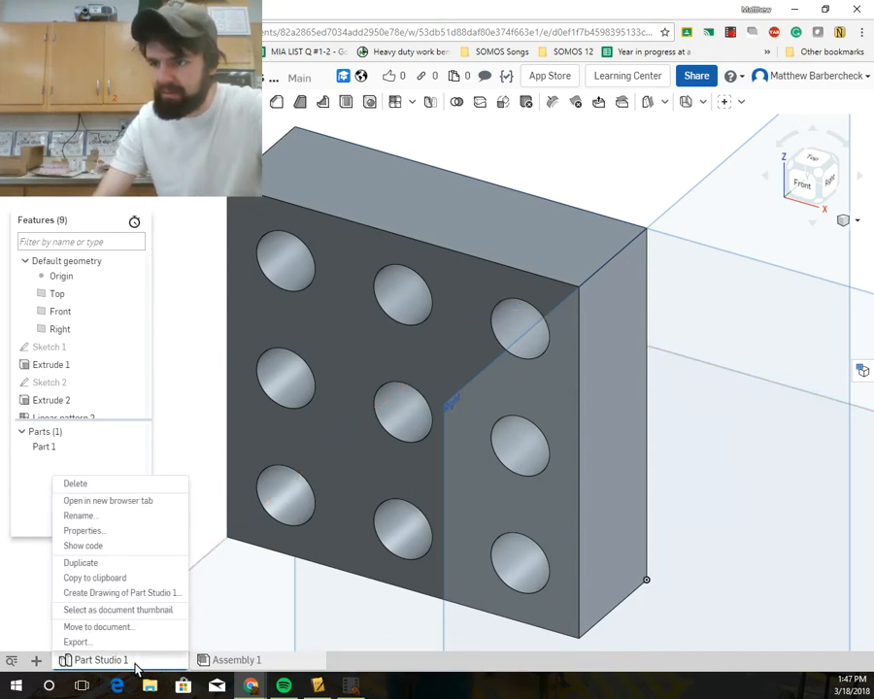
click(118, 569)
click(272, 663)
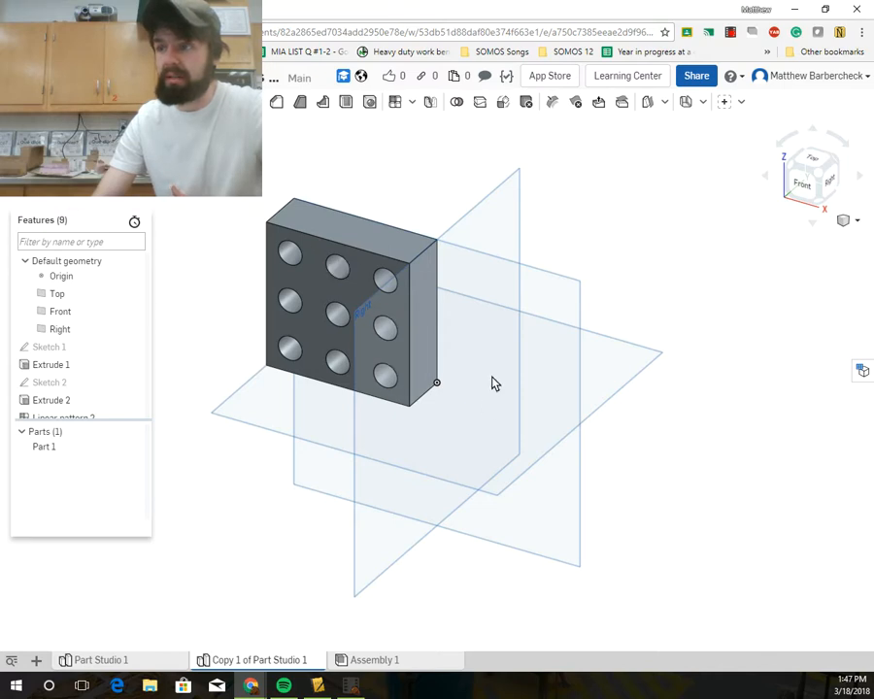
Edit Sketch 1 and delete the height and width dimensions of its square.
double_click(77, 352)
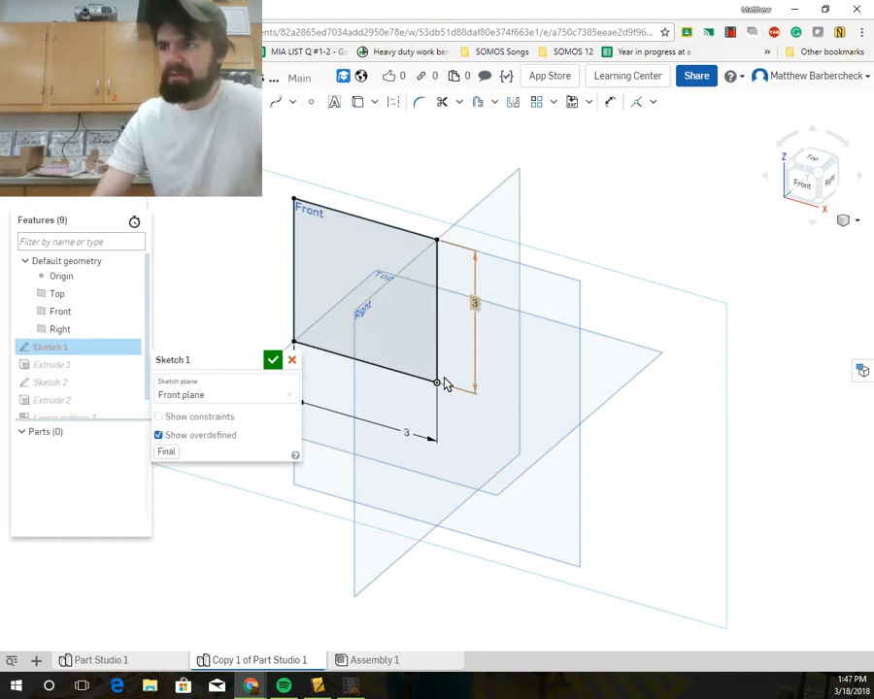
click(475, 312)
key(Delete)
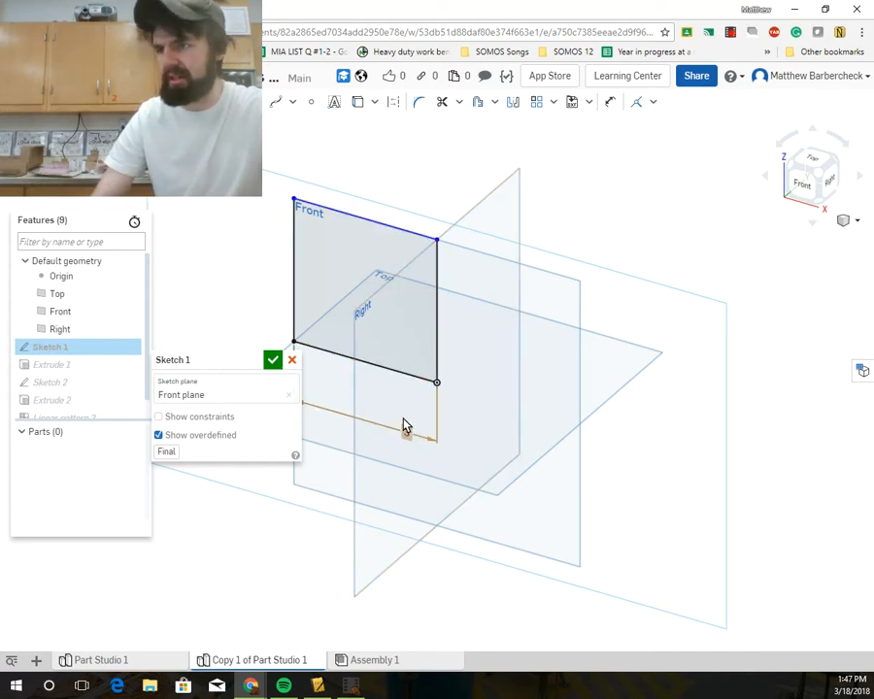
click(816, 192)
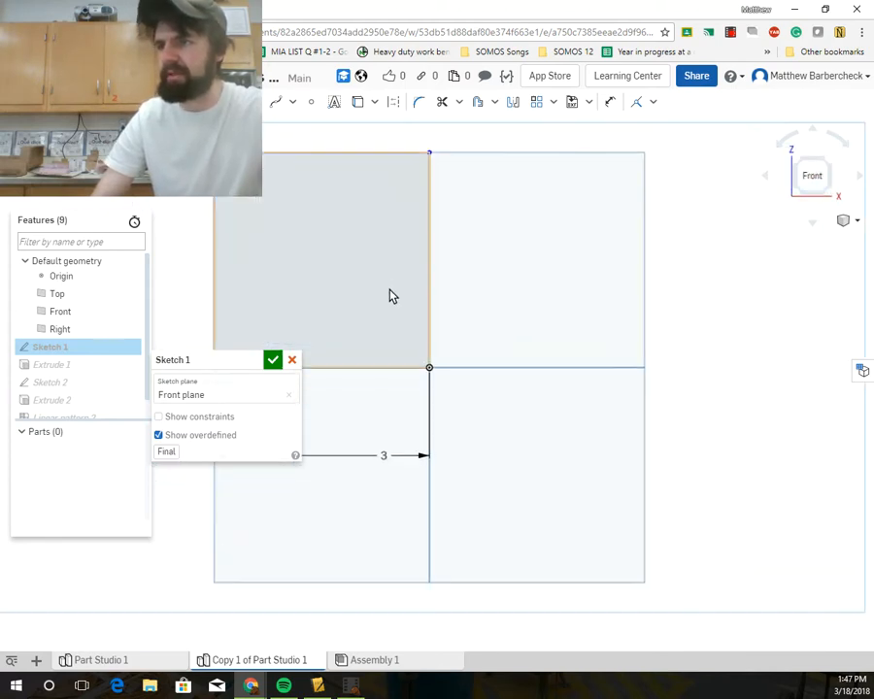
middle_drag(345, 272, 432, 284)
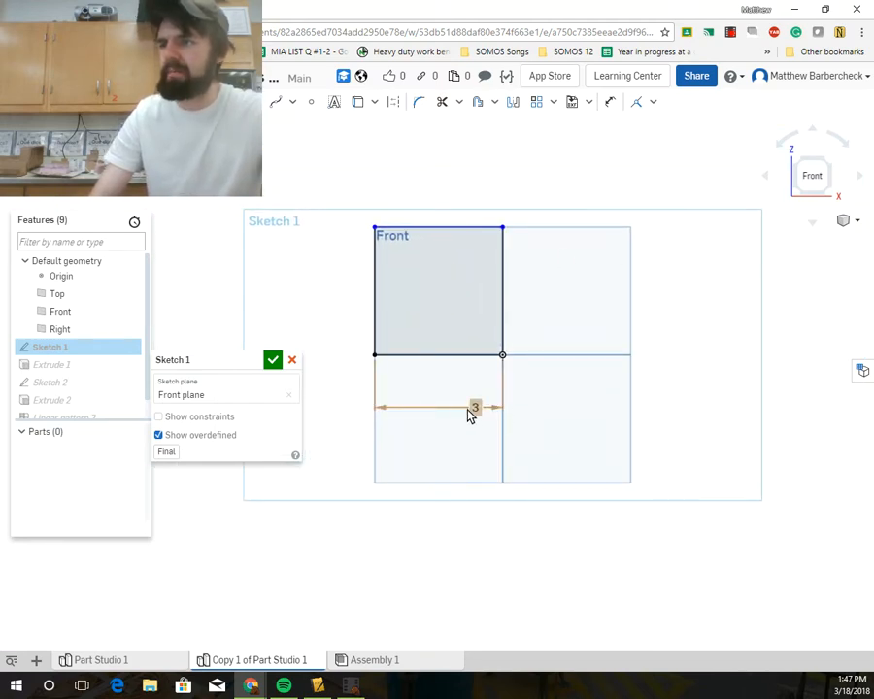
click(470, 416)
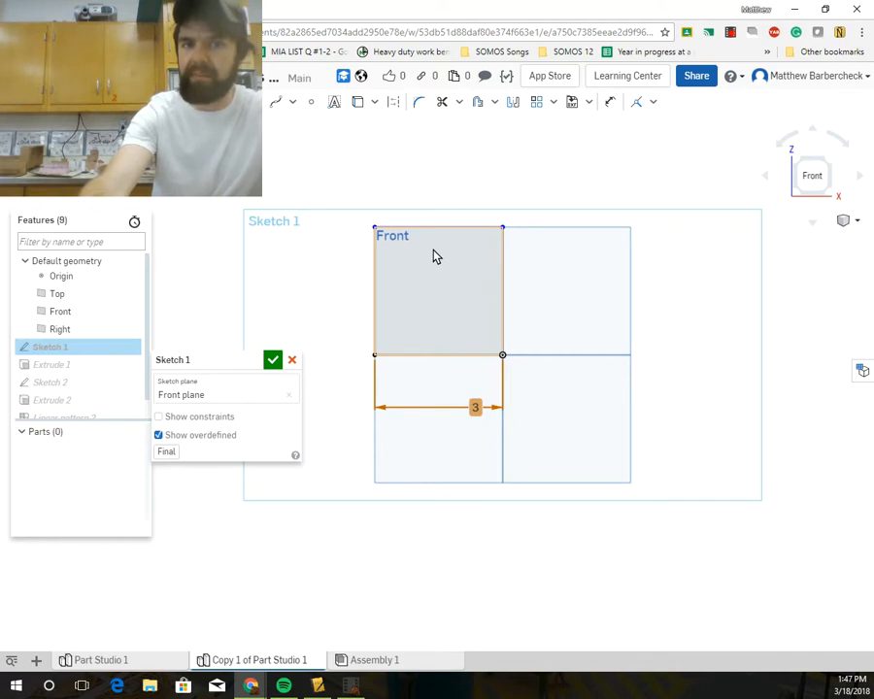
key(Delete)
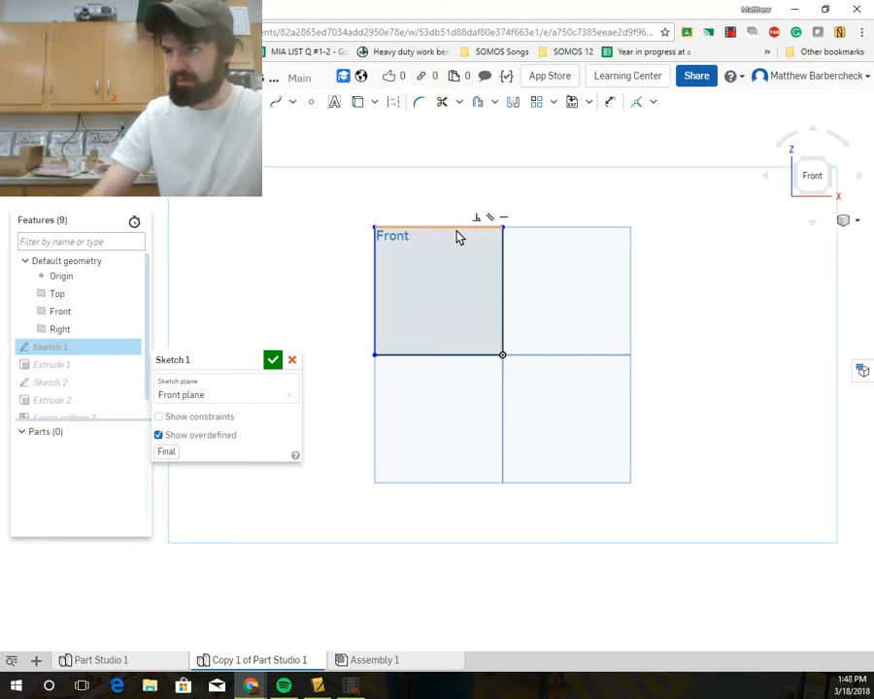
Try to delete the whole square from Sketch 1 by selecting its enclosed region.
click(492, 332)
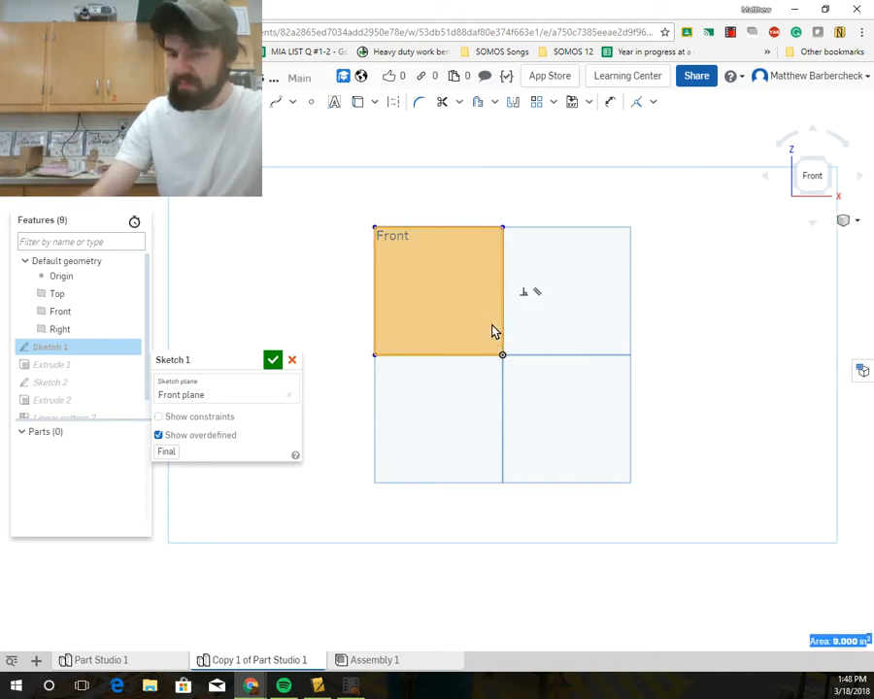
key(Delete)
click(453, 279)
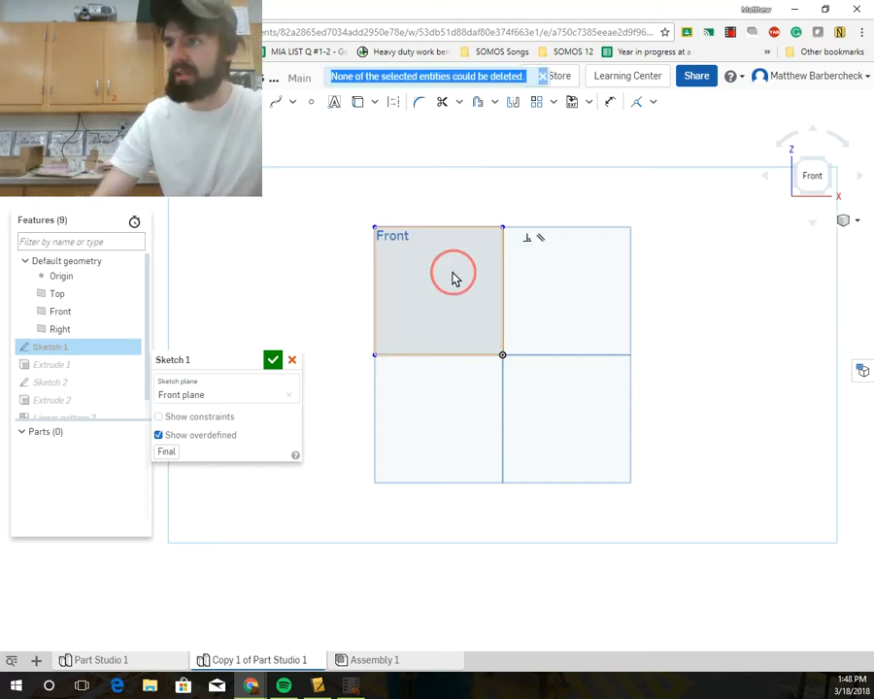
right_click(405, 295)
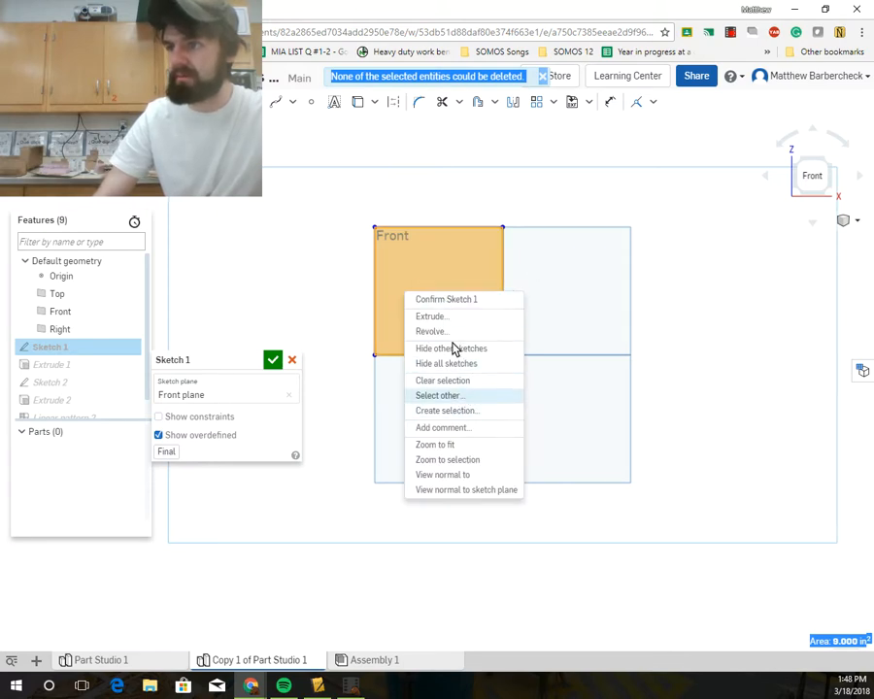
click(449, 250)
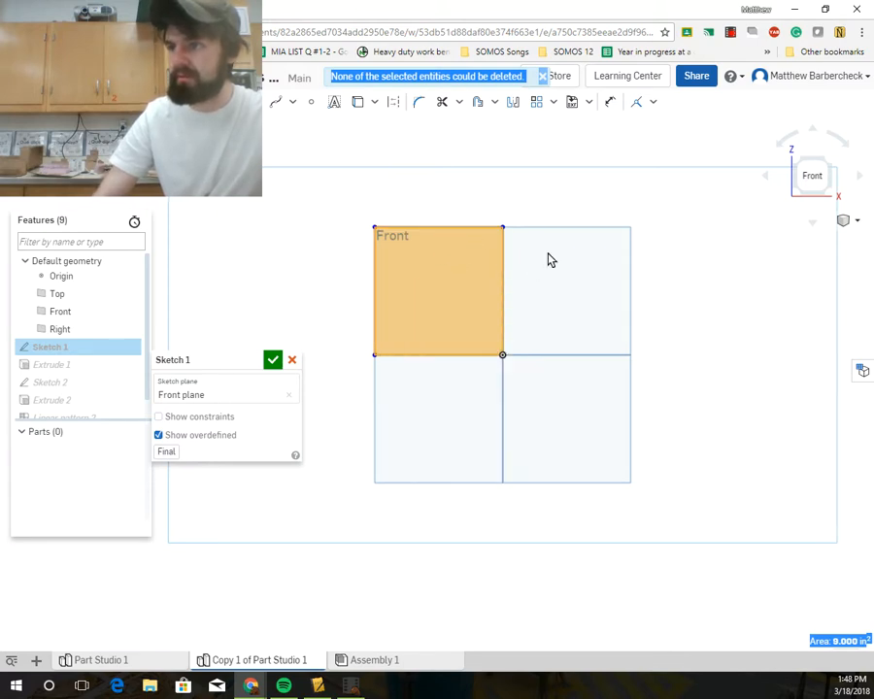
Delete the four side lines of the square one by one from Sketch 1.
click(465, 228)
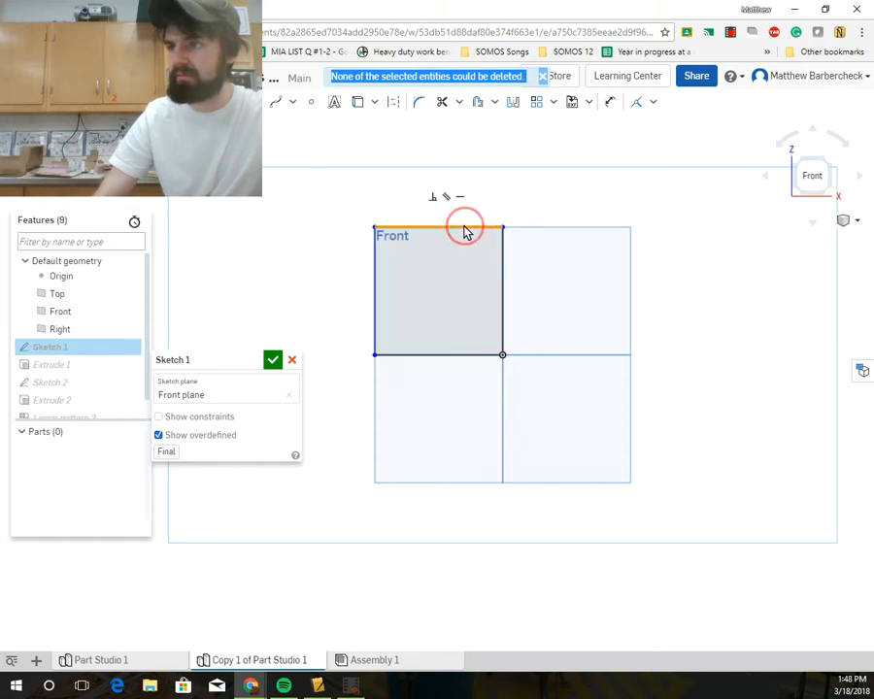
key(Delete)
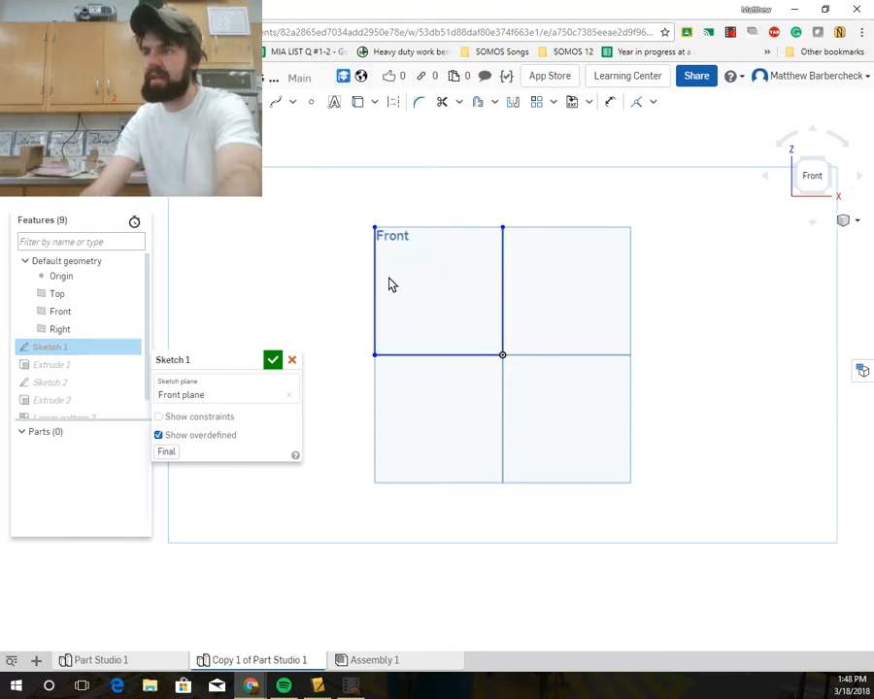
click(385, 315)
key(Delete)
click(410, 361)
key(Delete)
click(503, 335)
key(Delete)
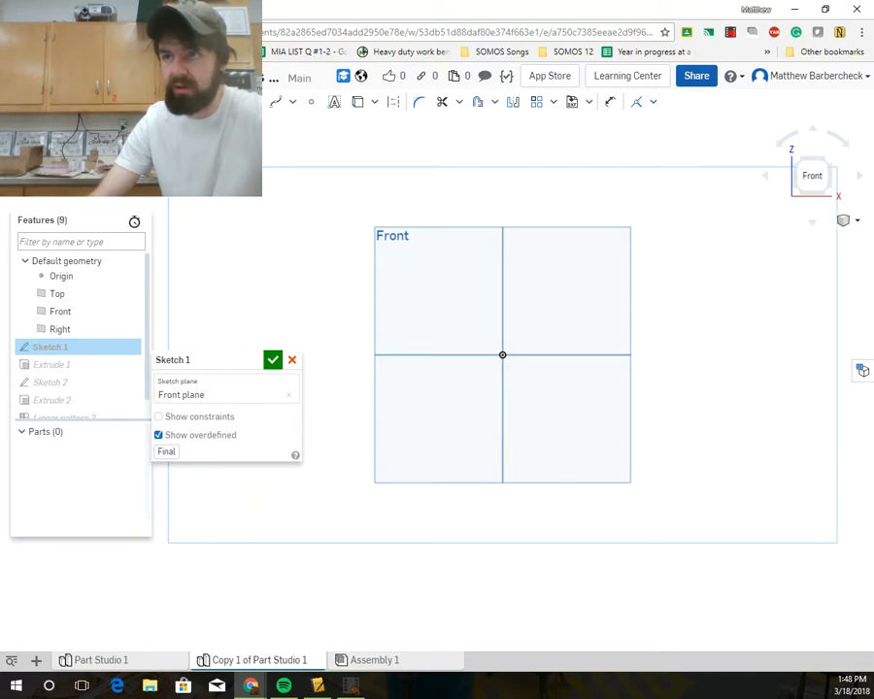
Draw a center-point rectangle about 5.37 in wide around the origin and set its height to 3 in.
click(502, 356)
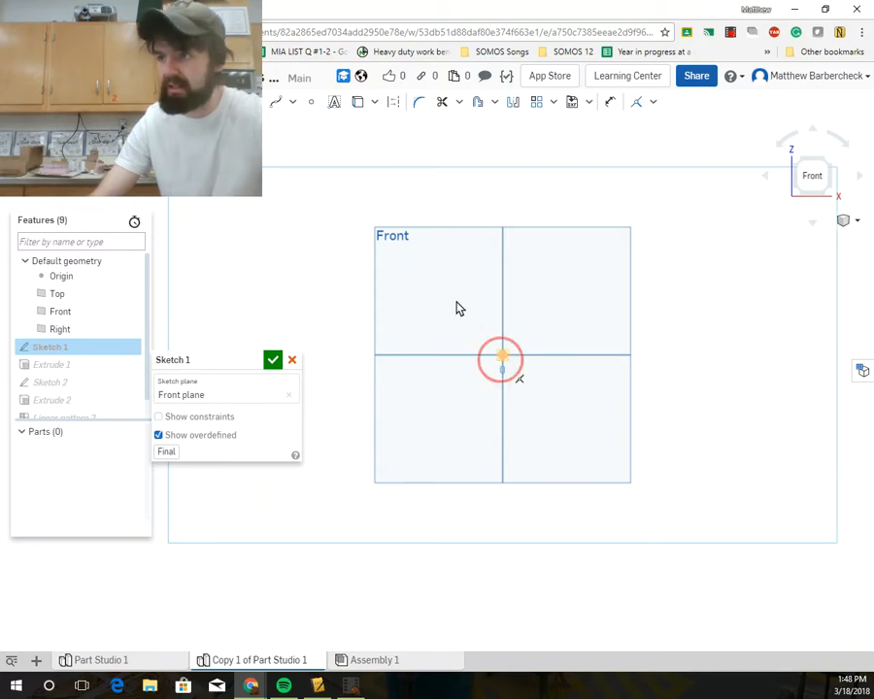
click(387, 250)
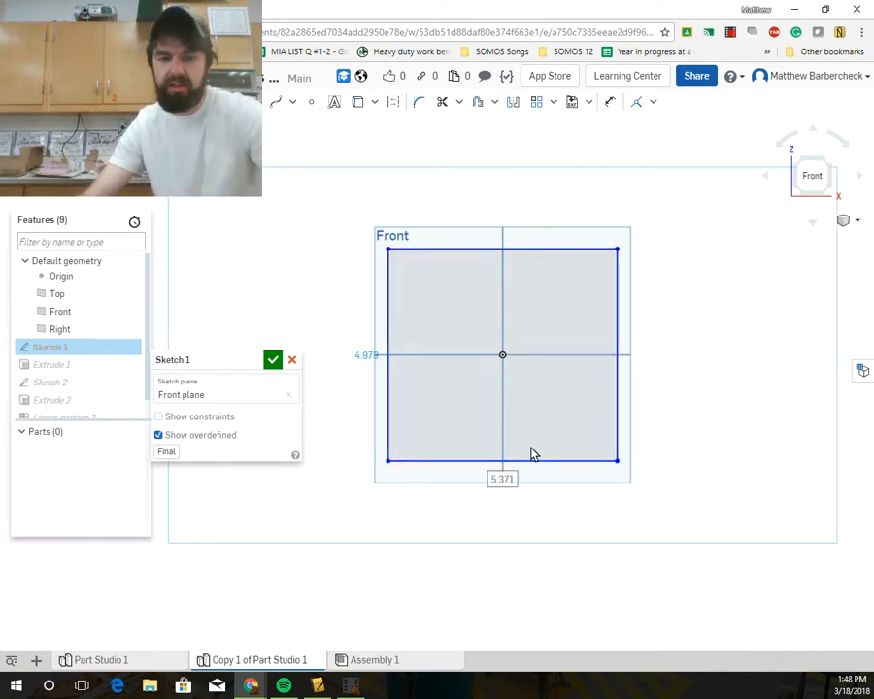
click(617, 328)
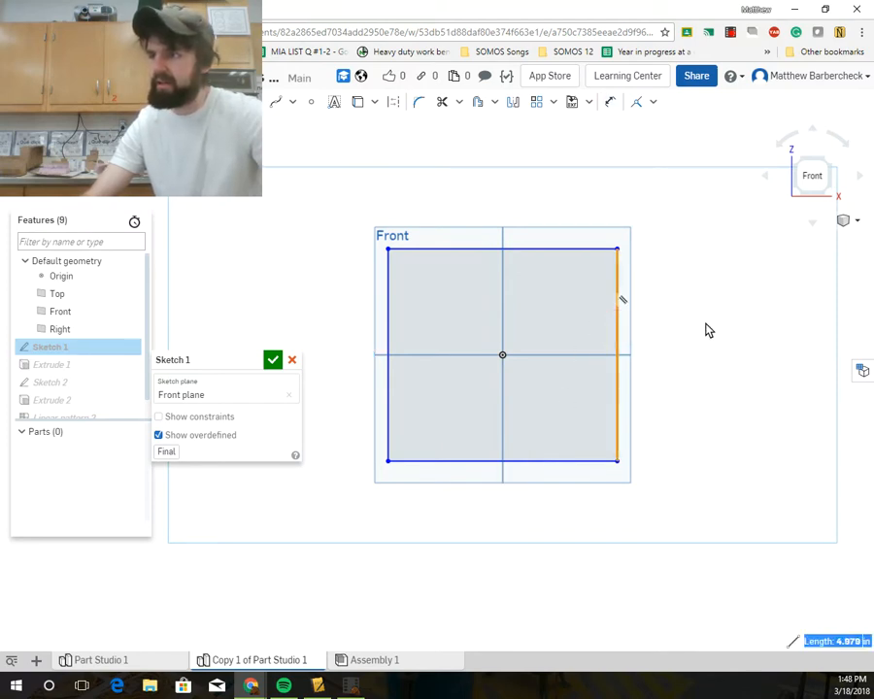
key(d)
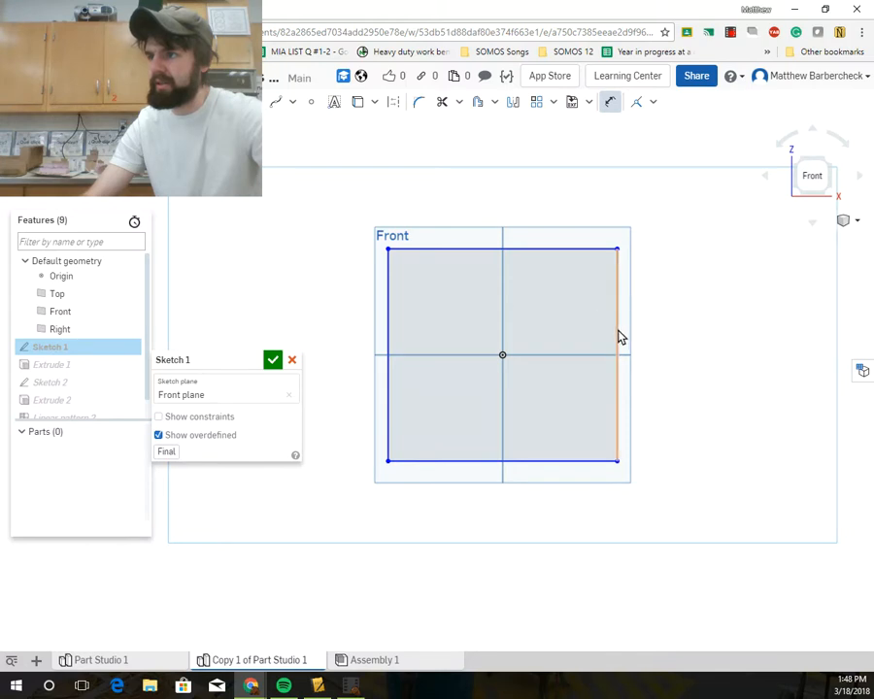
click(619, 331)
click(677, 327)
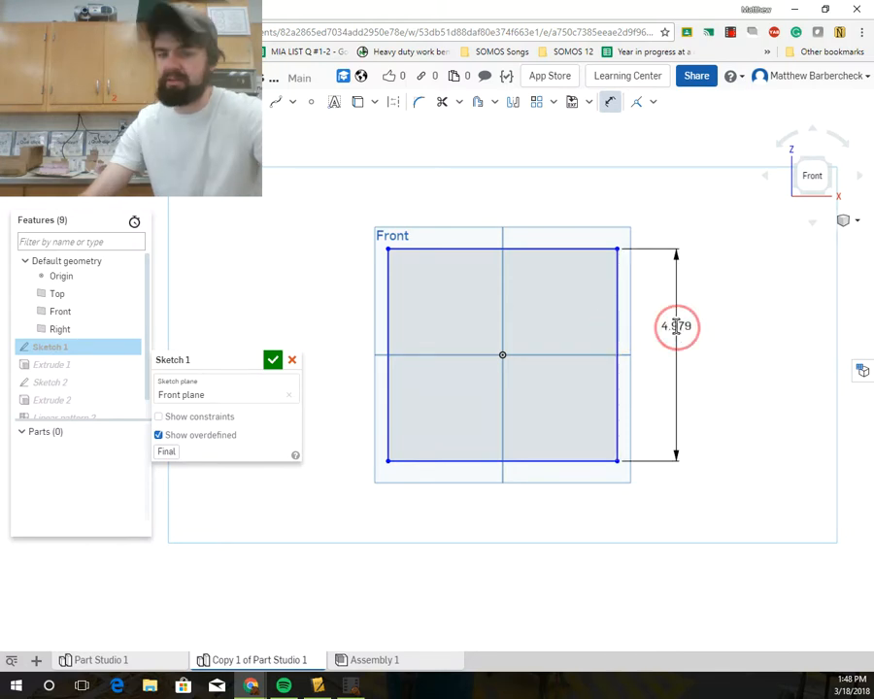
text(3)
key(Return)
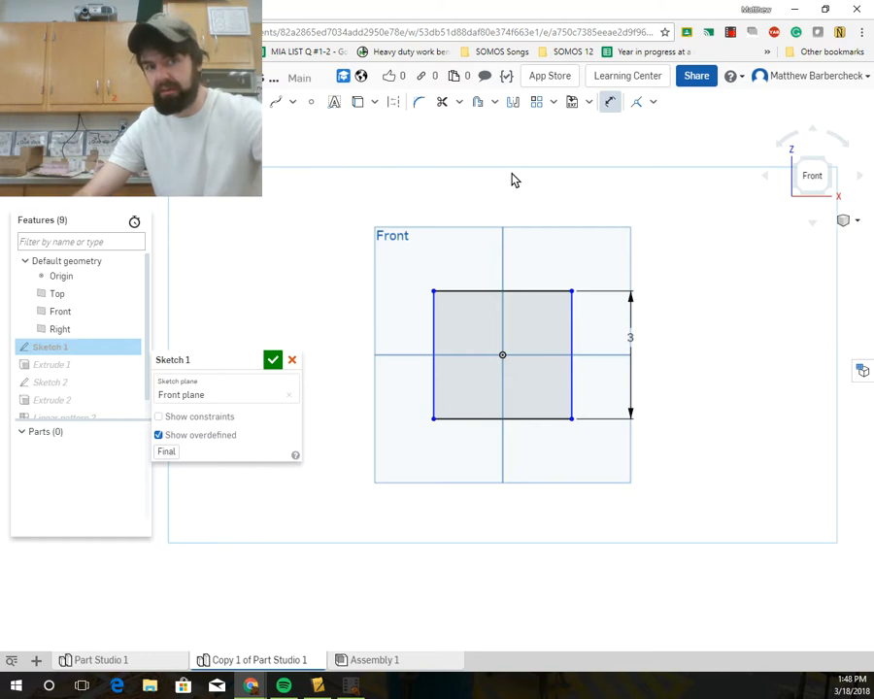
Apply an Equal constraint to two adjacent sides of the rectangle and accept Sketch 1.
click(652, 102)
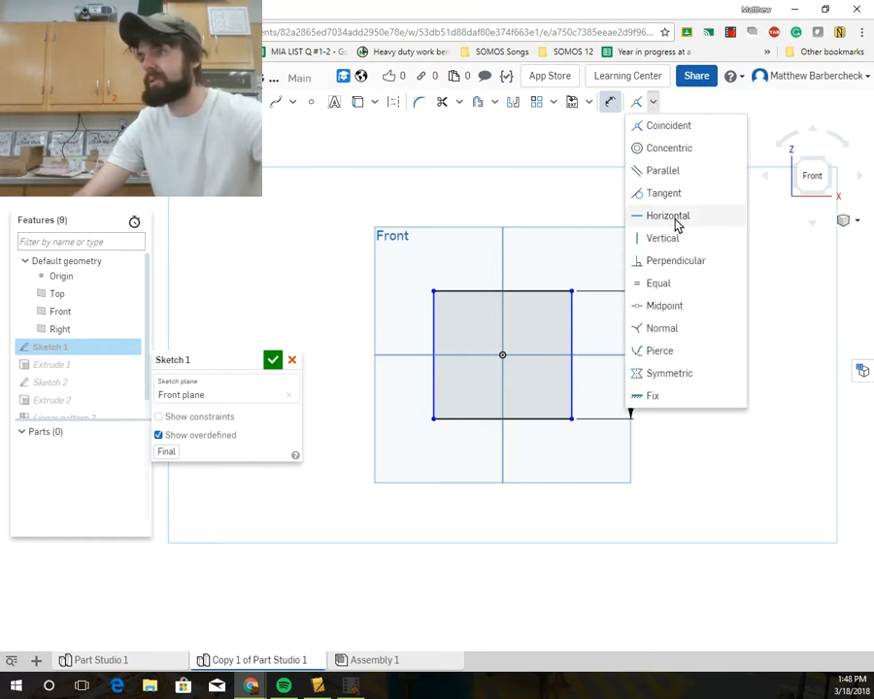
click(696, 284)
click(544, 297)
click(572, 327)
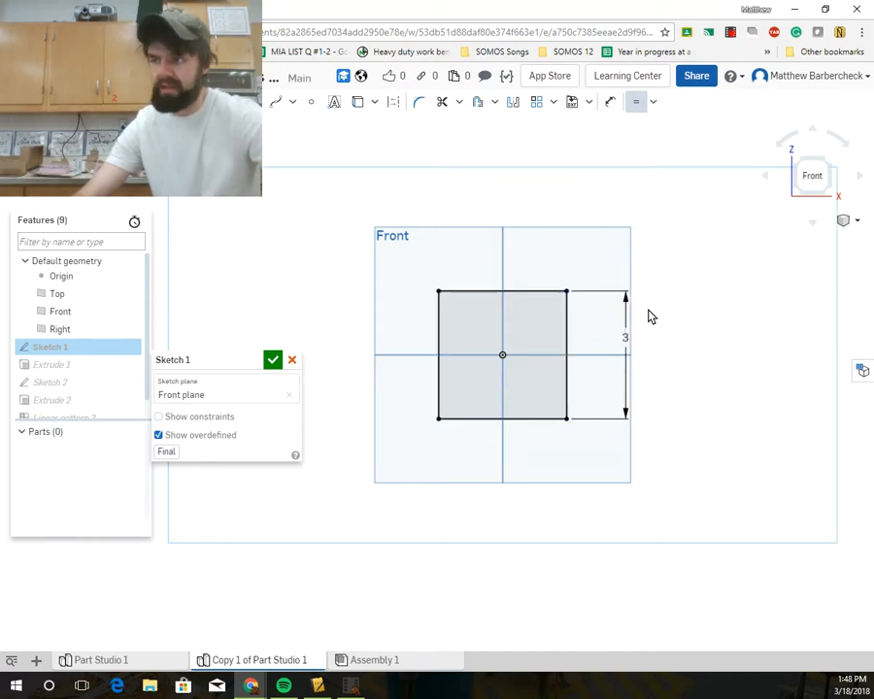
click(275, 361)
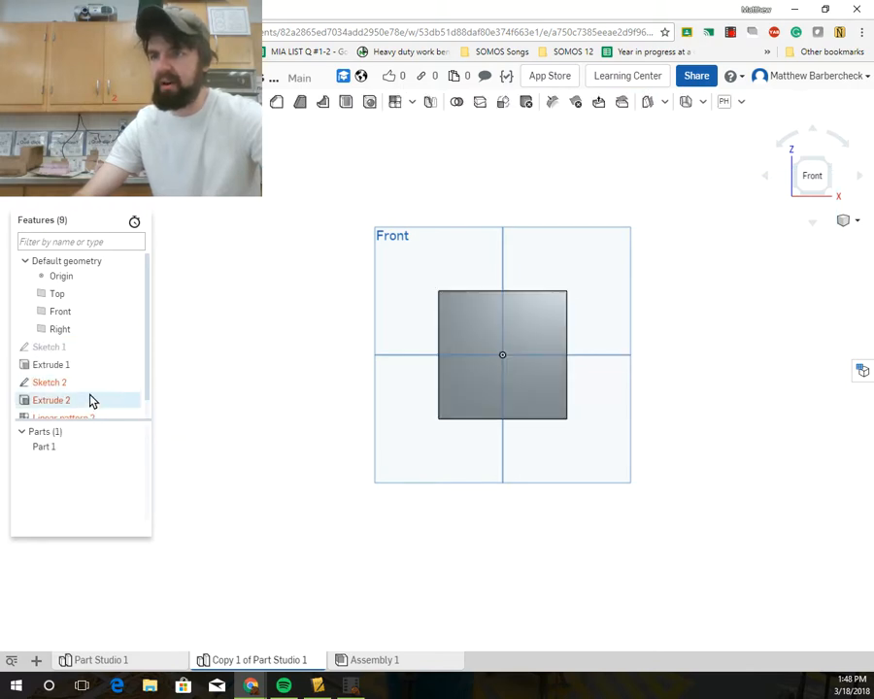
drag(145, 323, 150, 406)
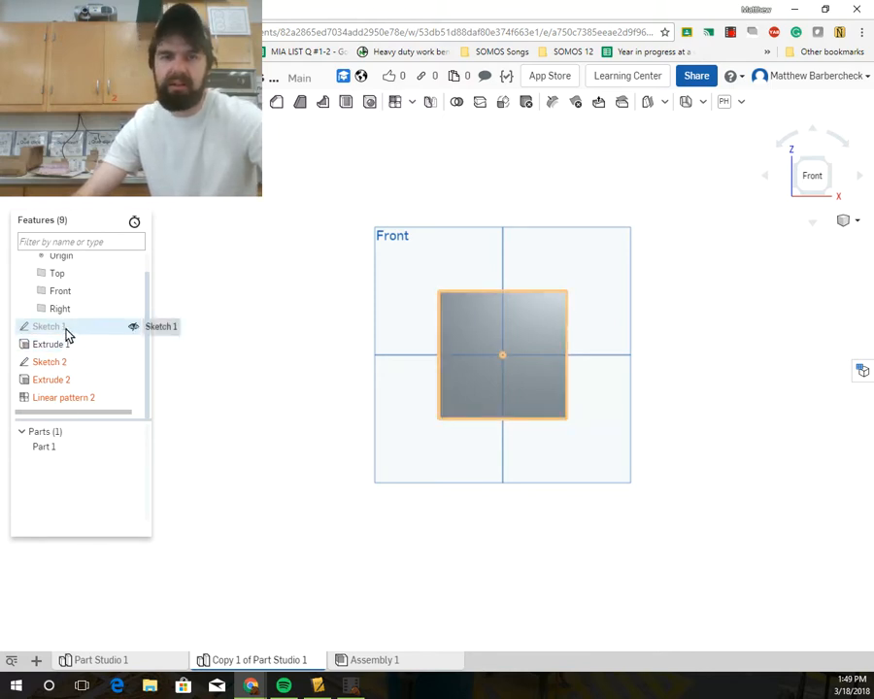
click(56, 362)
double_click(56, 362)
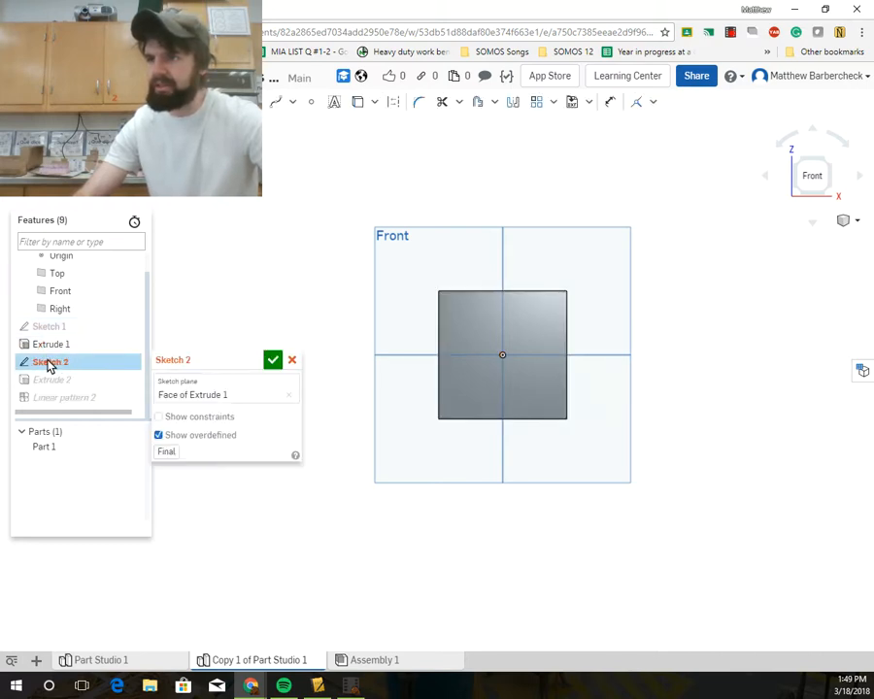
click(291, 360)
Delete the broken features Sketch 2, Extrude 2 and Linear pattern 2.
right_click(46, 362)
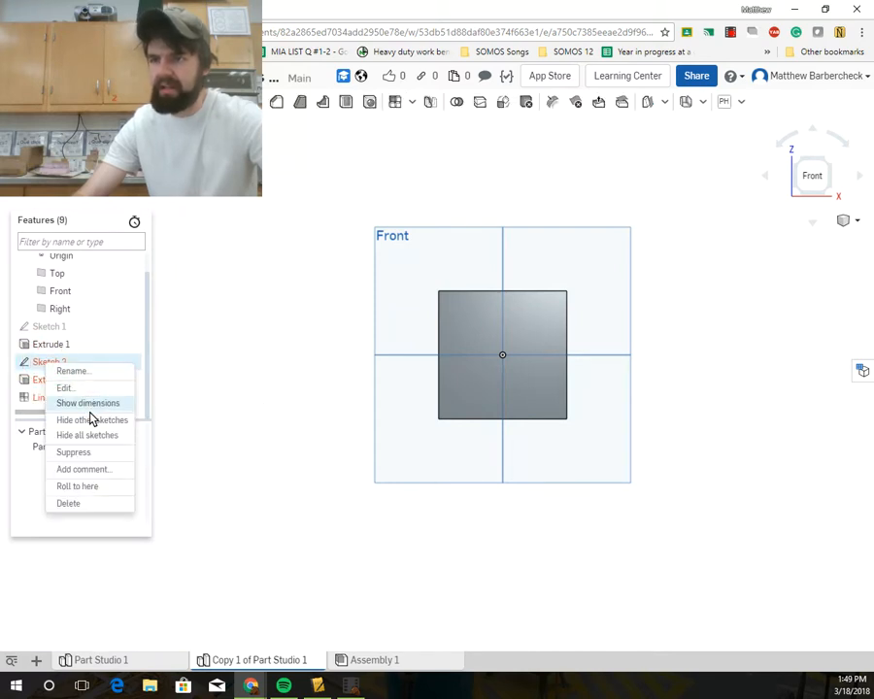
click(95, 507)
right_click(61, 381)
click(119, 474)
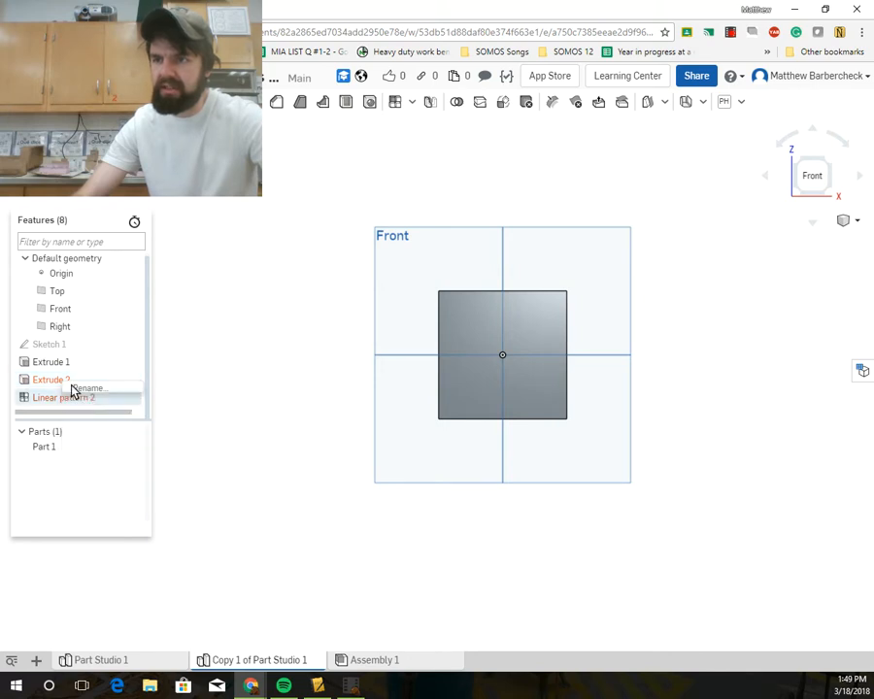
click(68, 385)
right_click(70, 386)
click(125, 460)
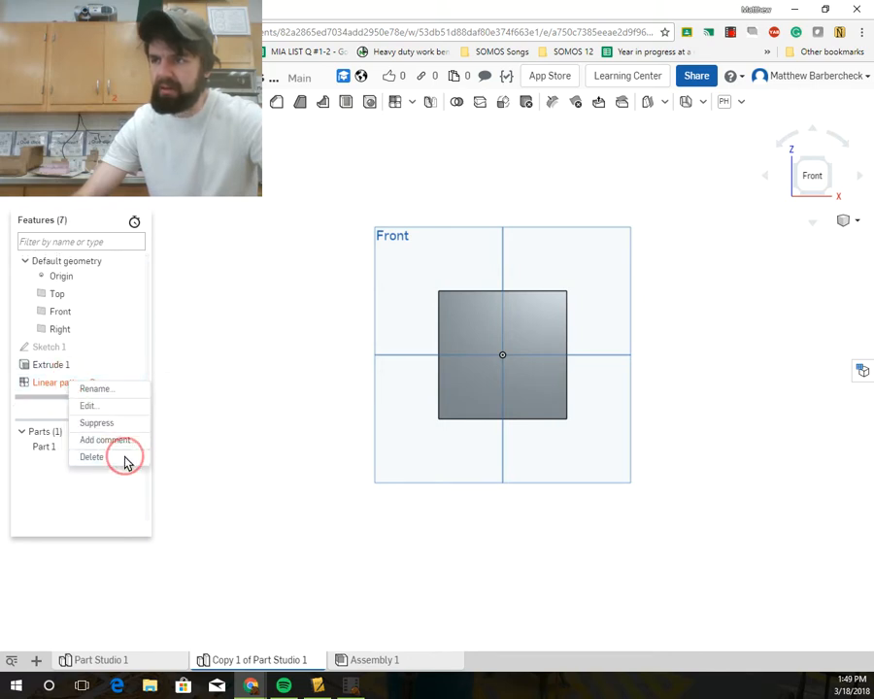
Start a new sketch on the Front plane.
scroll(570, 333, up, 3)
click(536, 318)
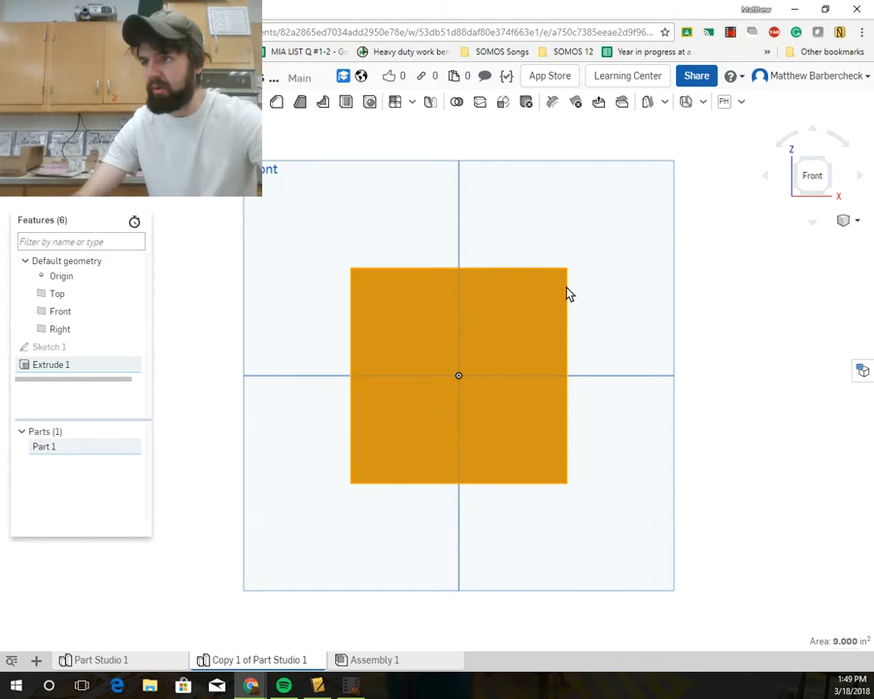
click(697, 330)
click(546, 226)
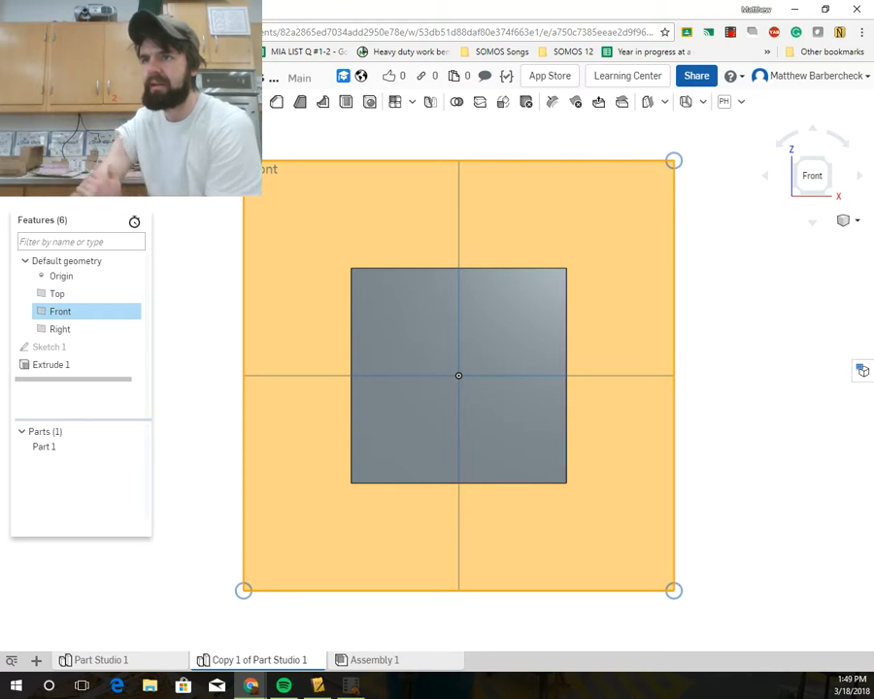
click(89, 102)
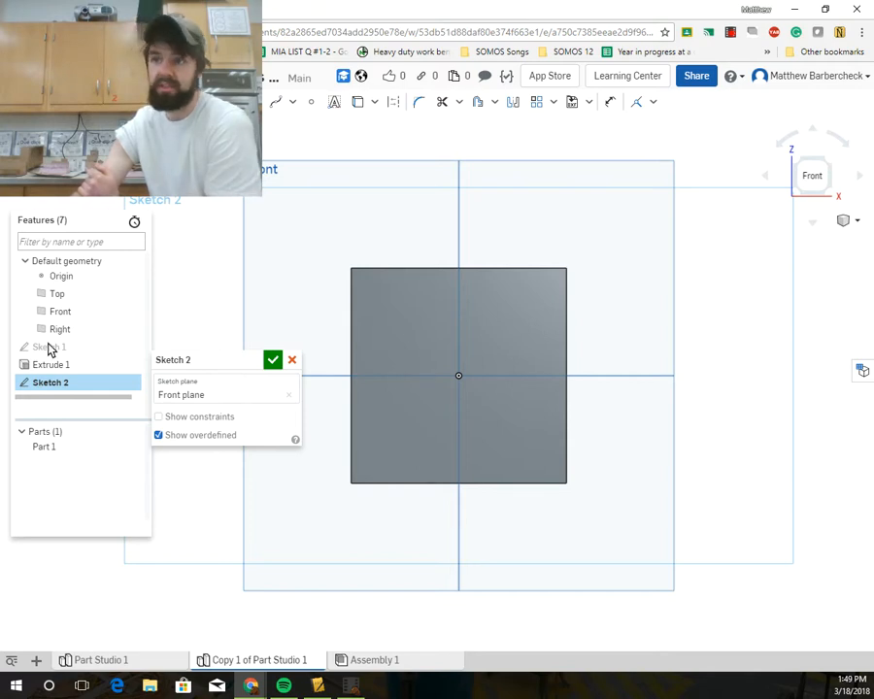
Draw a center-point square about 2.29 in wide around the origin and convert its four sides to construction lines.
click(458, 377)
click(376, 294)
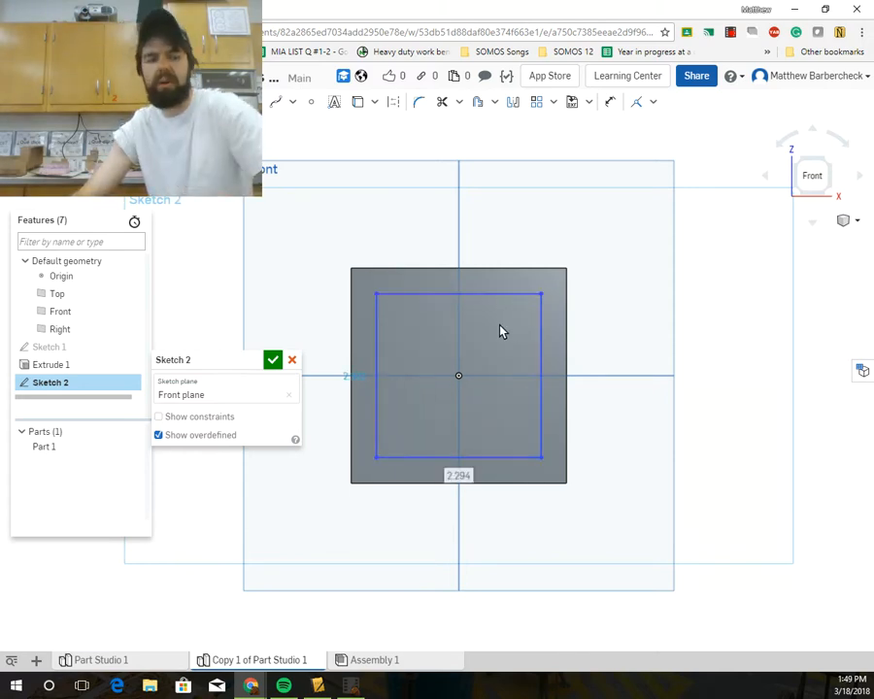
click(485, 295)
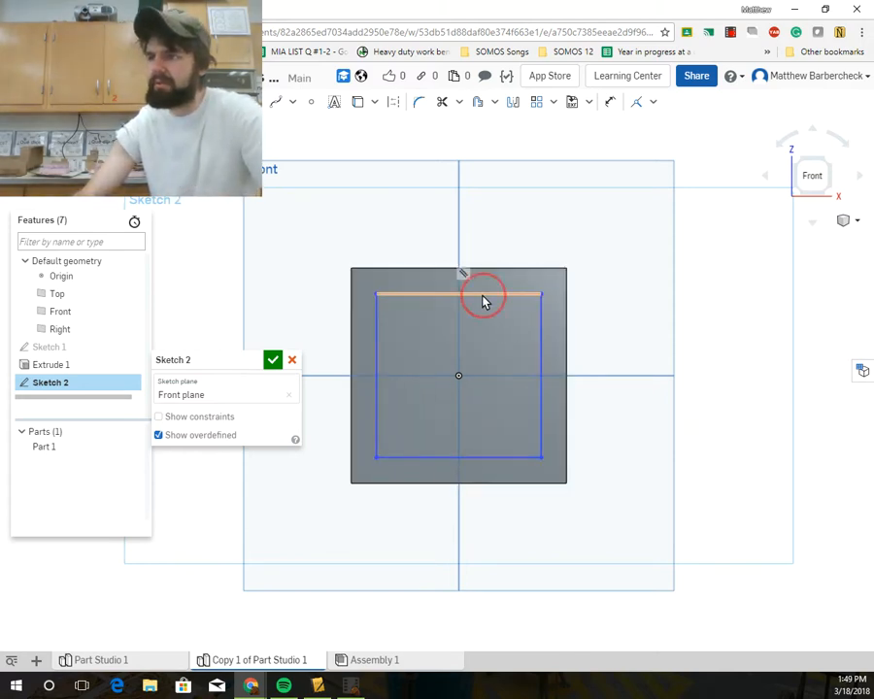
click(377, 344)
click(443, 456)
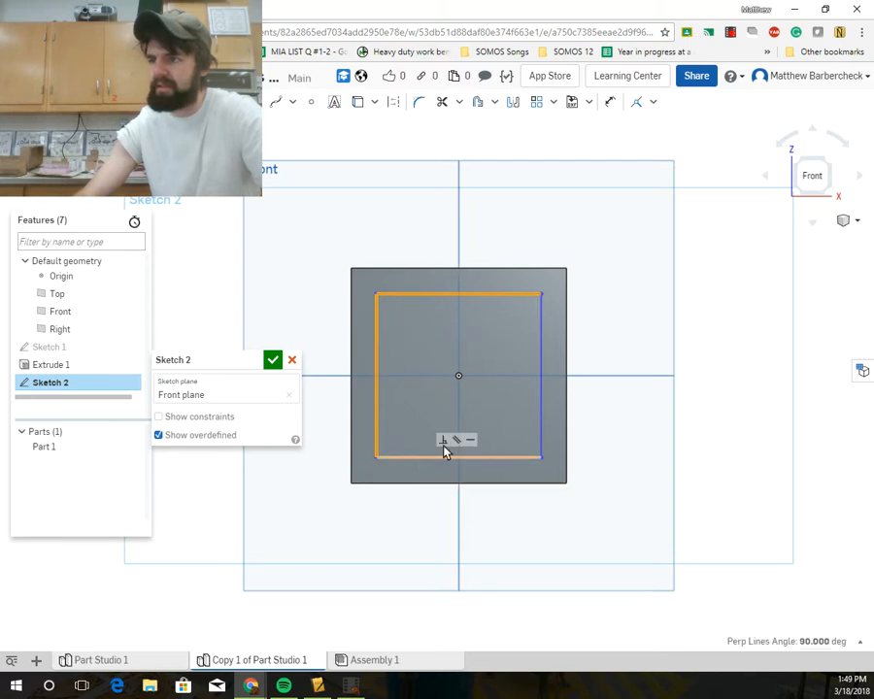
click(539, 401)
key(q)
click(744, 342)
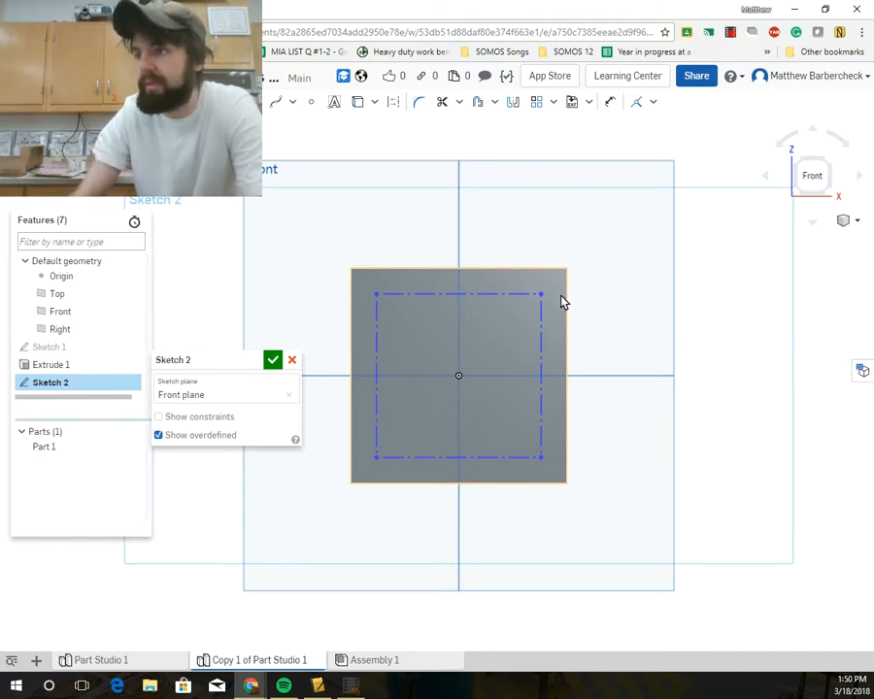
Dimension the upper side of the construction square at 2 in.
key(d)
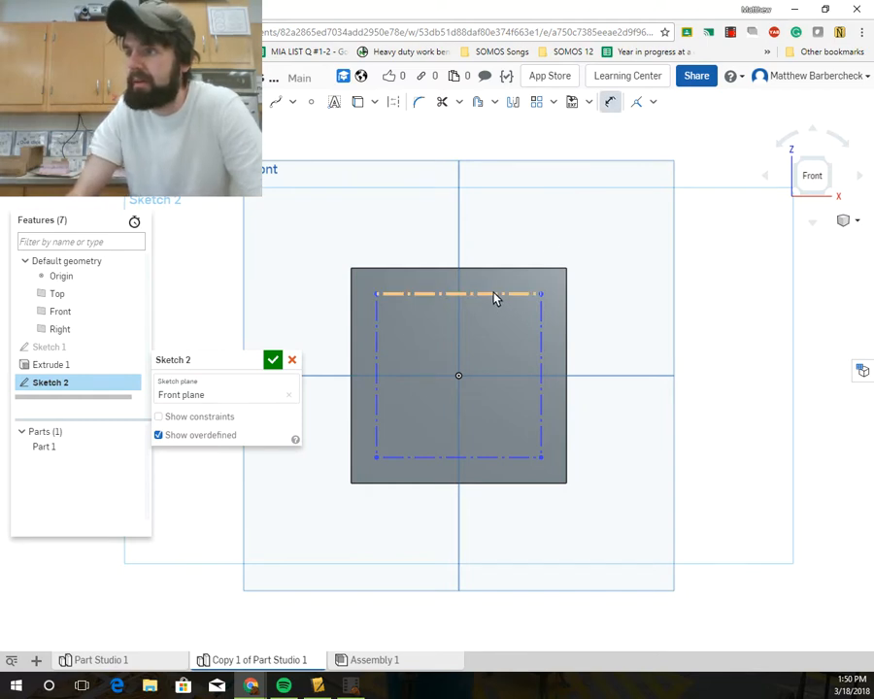
click(494, 294)
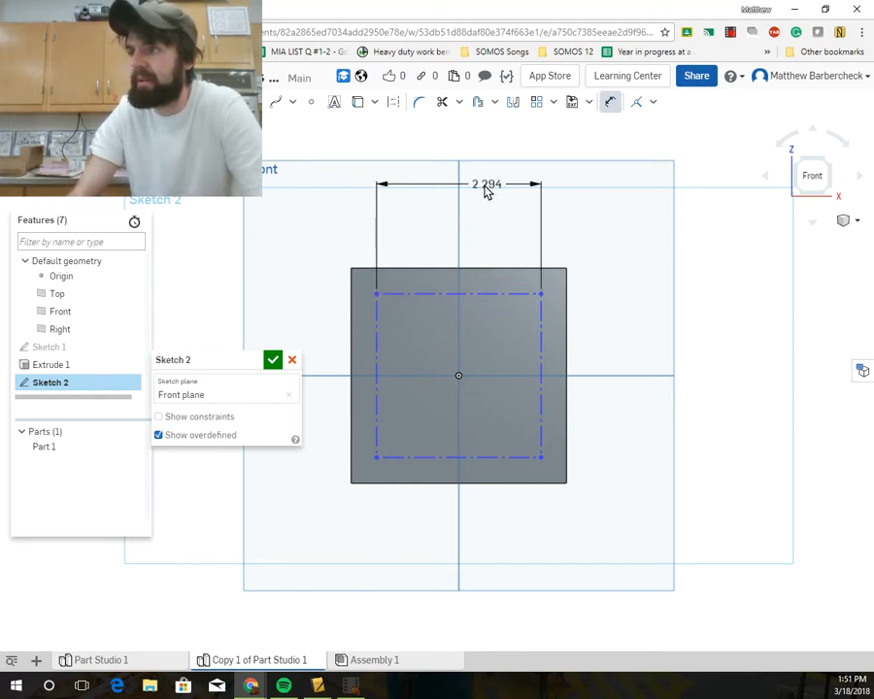
click(486, 189)
text(2)
key(Return)
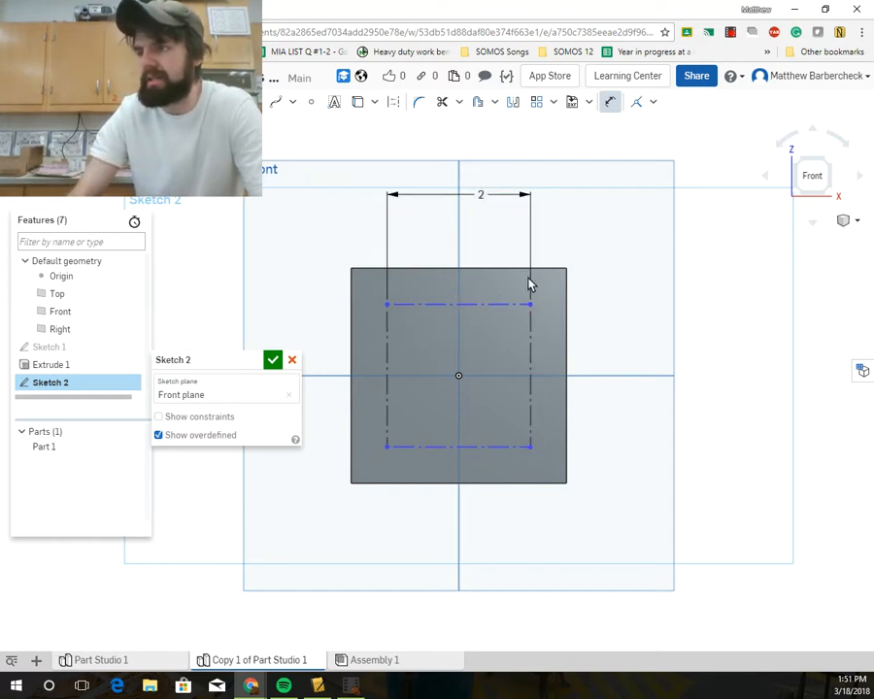
click(530, 389)
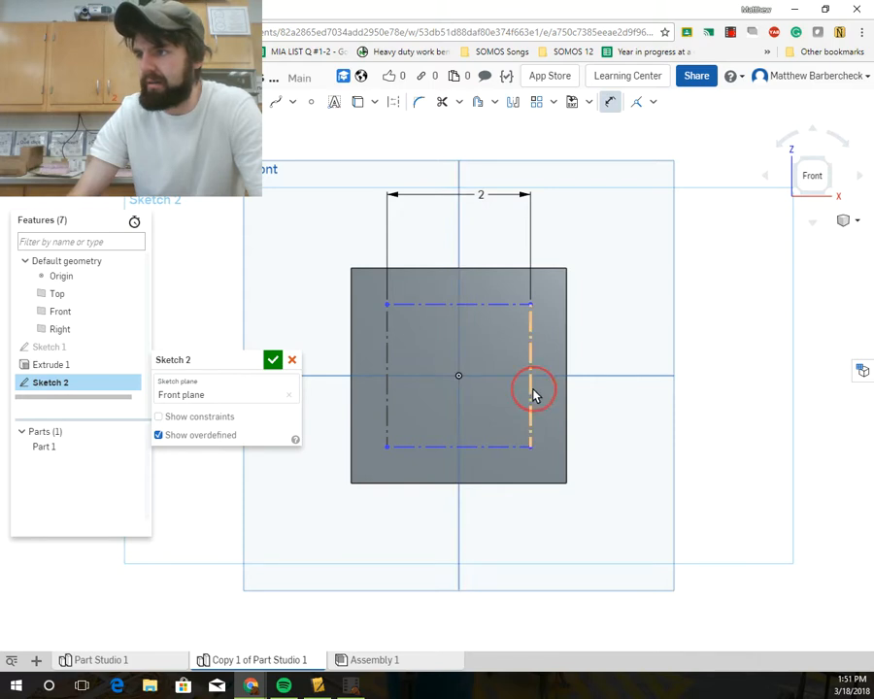
click(616, 367)
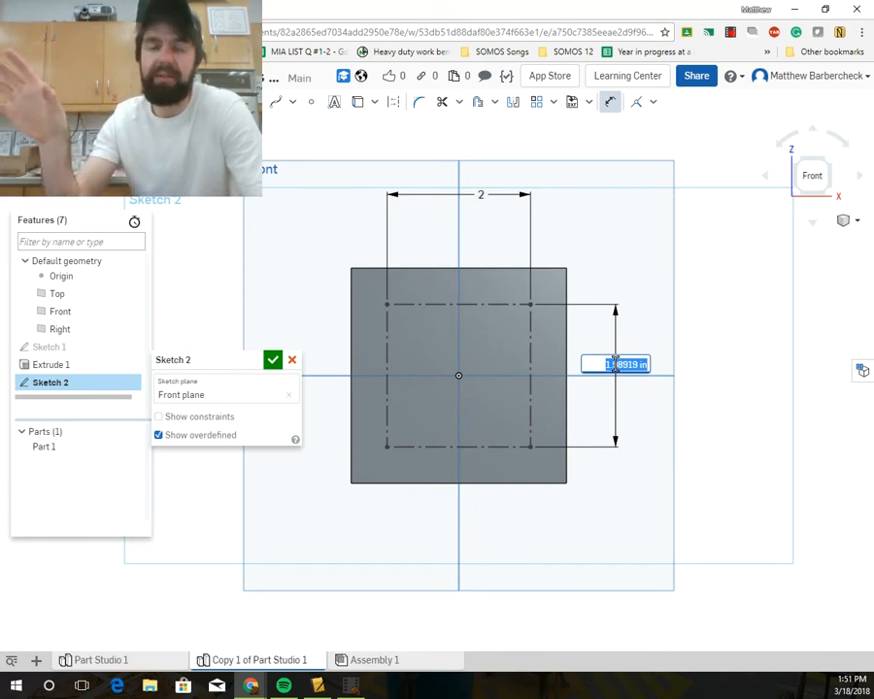
key(Return)
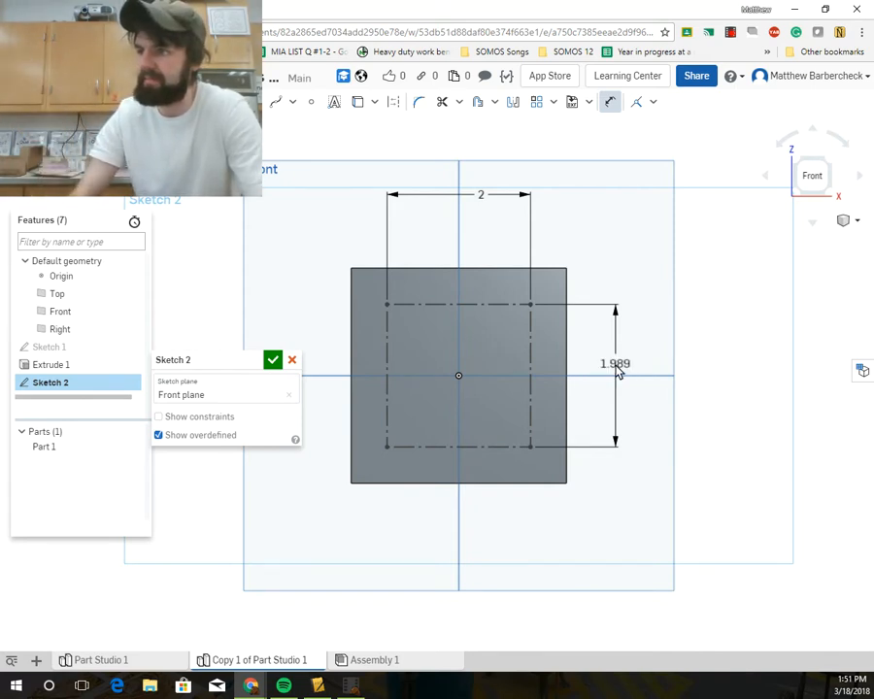
click(615, 364)
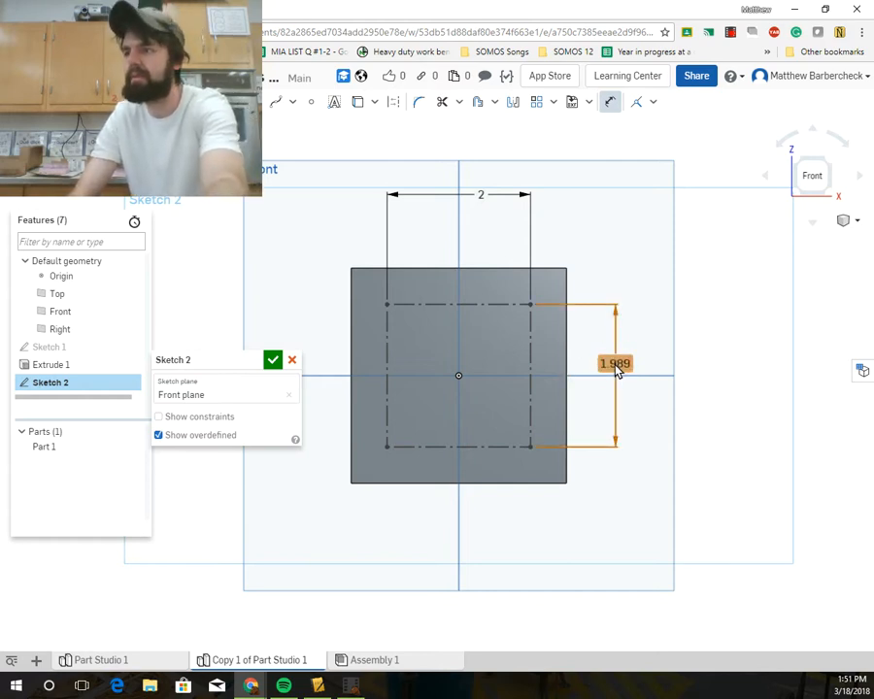
key(Delete)
click(491, 305)
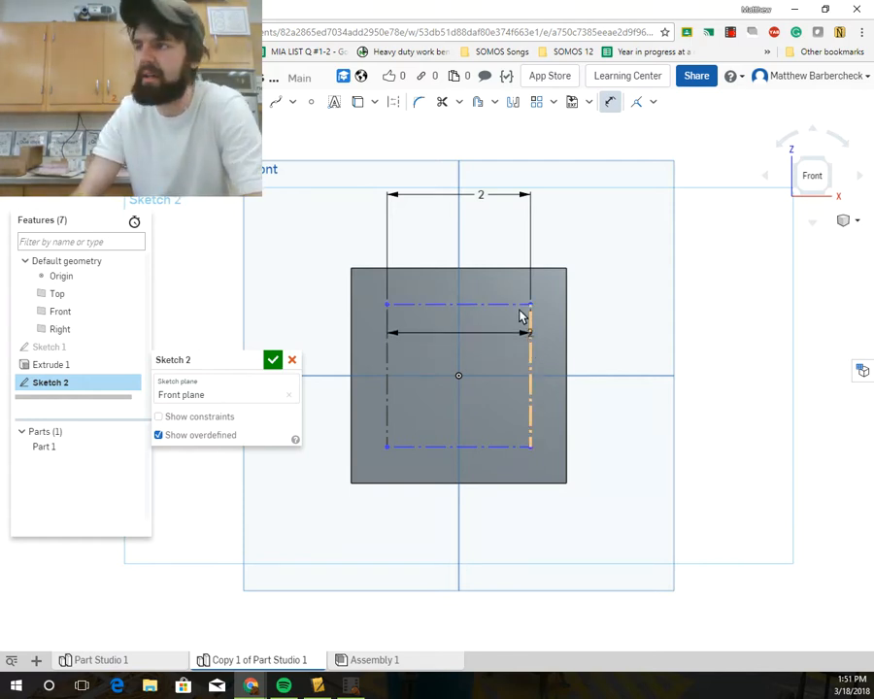
key(Escape)
Apply an Equal constraint to the upper and right sides of the construction rectangle.
click(523, 306)
click(530, 327)
click(653, 101)
click(674, 282)
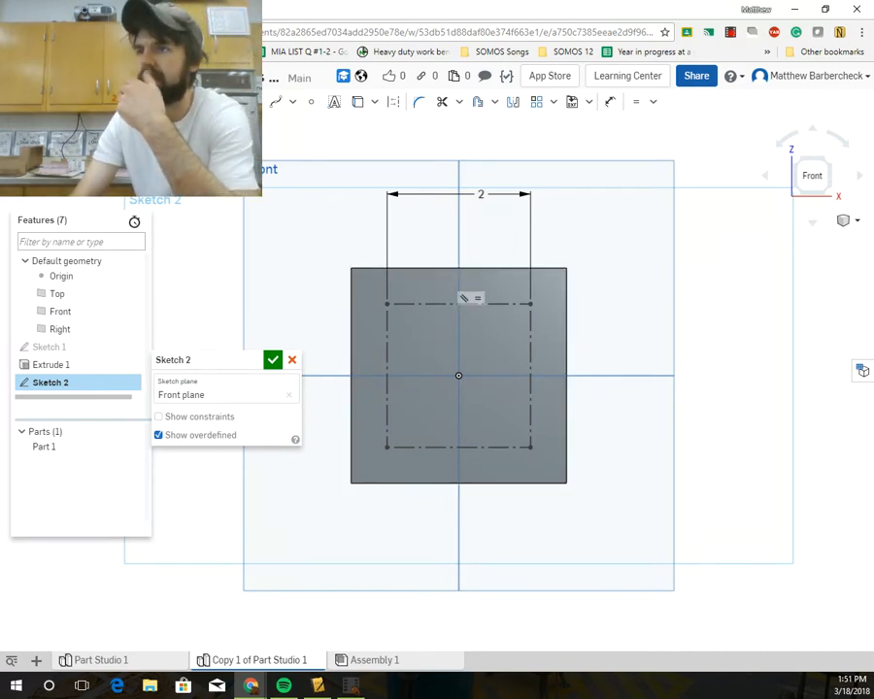
Draw a vertical and a horizontal line through the origin joining the midpoints of the square's opposite sides.
click(455, 305)
click(460, 448)
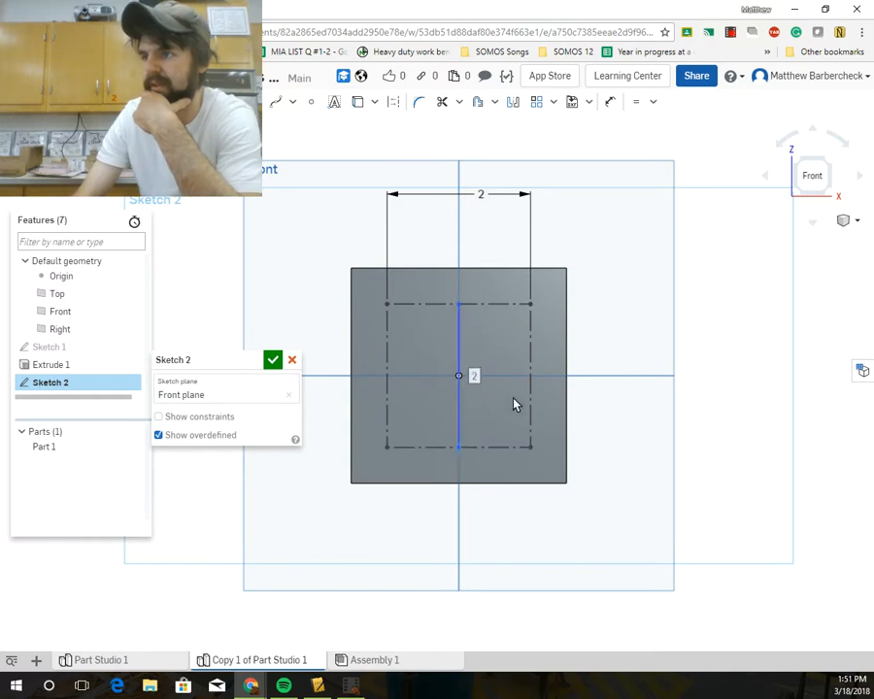
key(Escape)
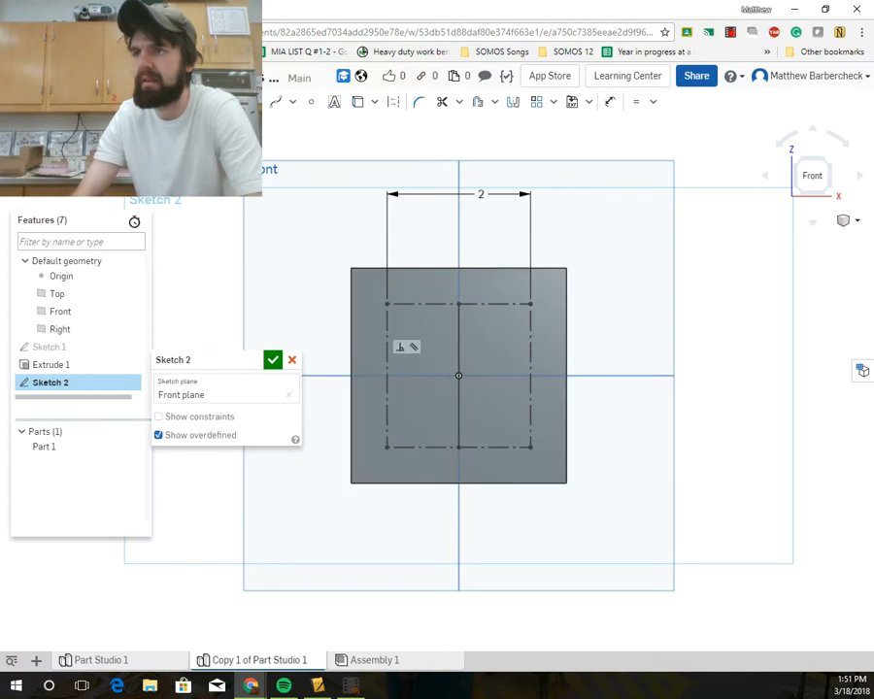
click(387, 376)
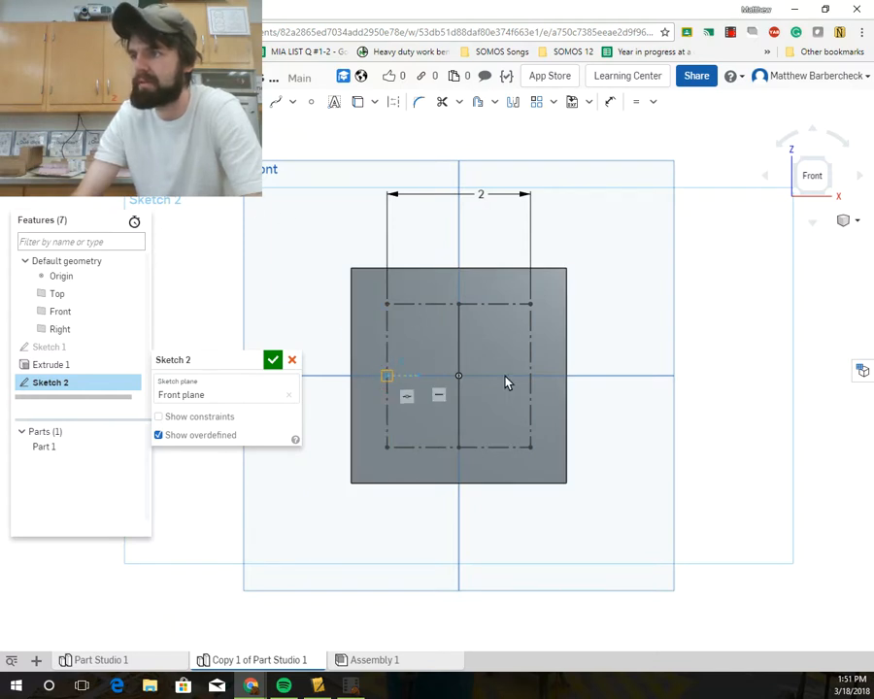
click(530, 376)
Convert the vertical and horizontal center lines to construction geometry.
click(506, 382)
click(460, 352)
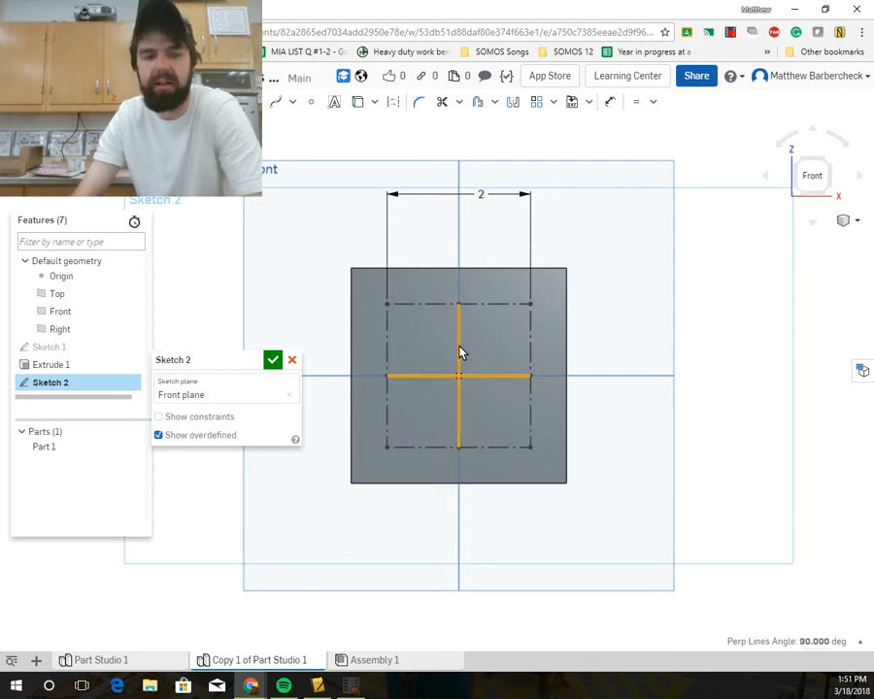
key(q)
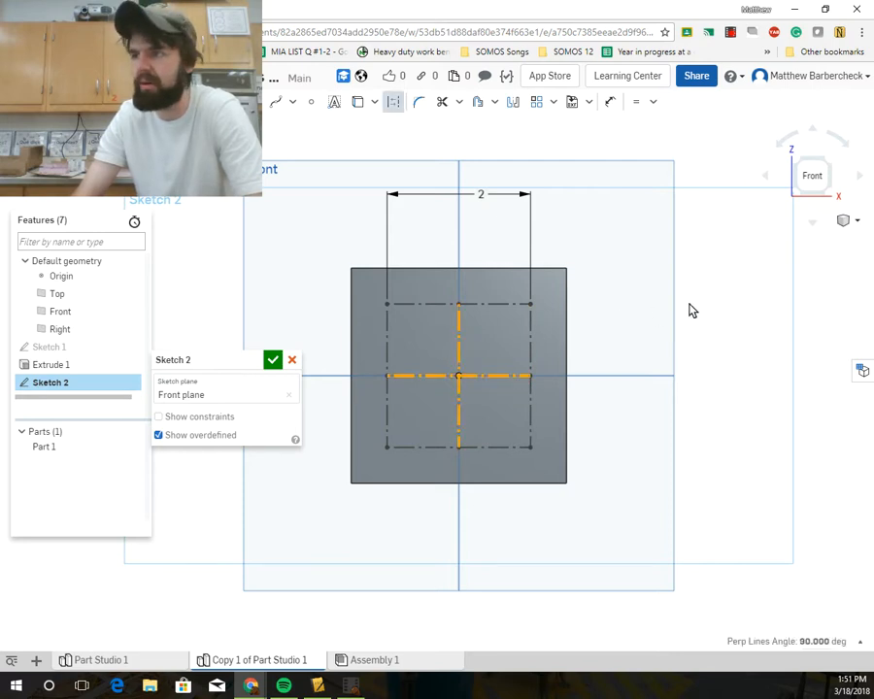
click(811, 384)
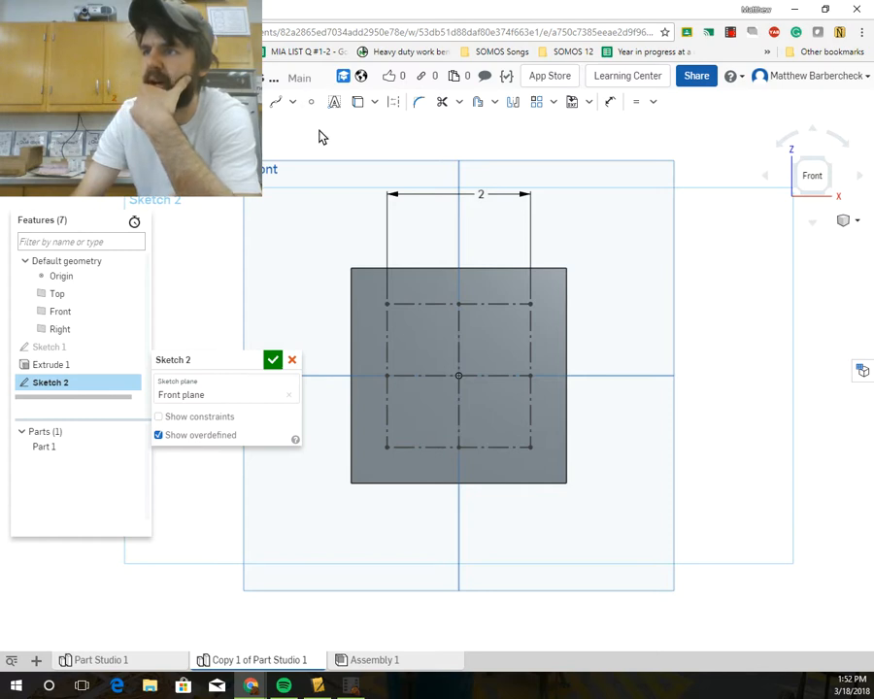
Sketch a circle about 0.41 in in diameter on the construction square's upper-left corner and linearly pattern it as 3 horizontal instances spaced 1 in.
click(388, 305)
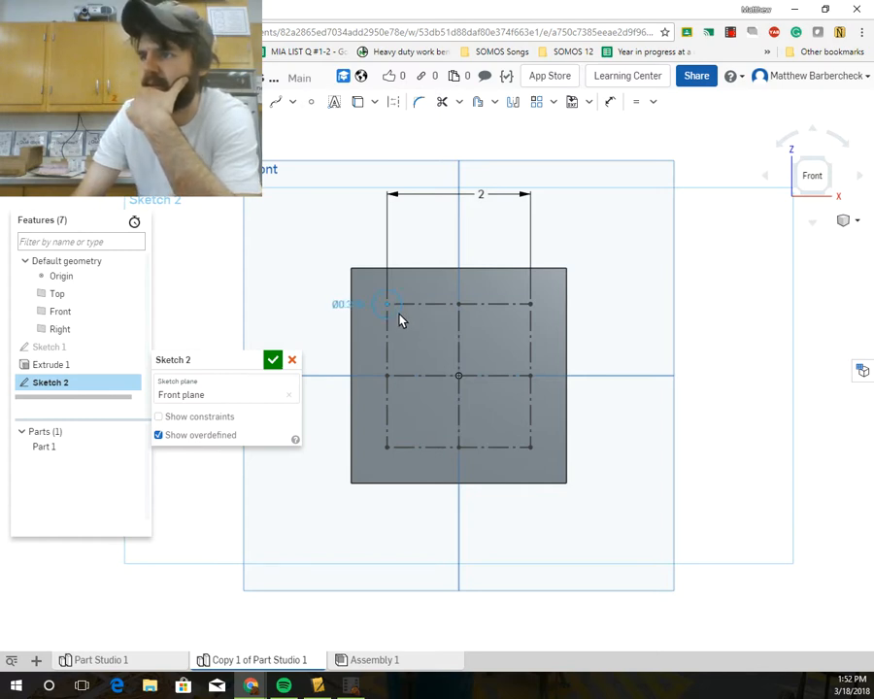
click(399, 317)
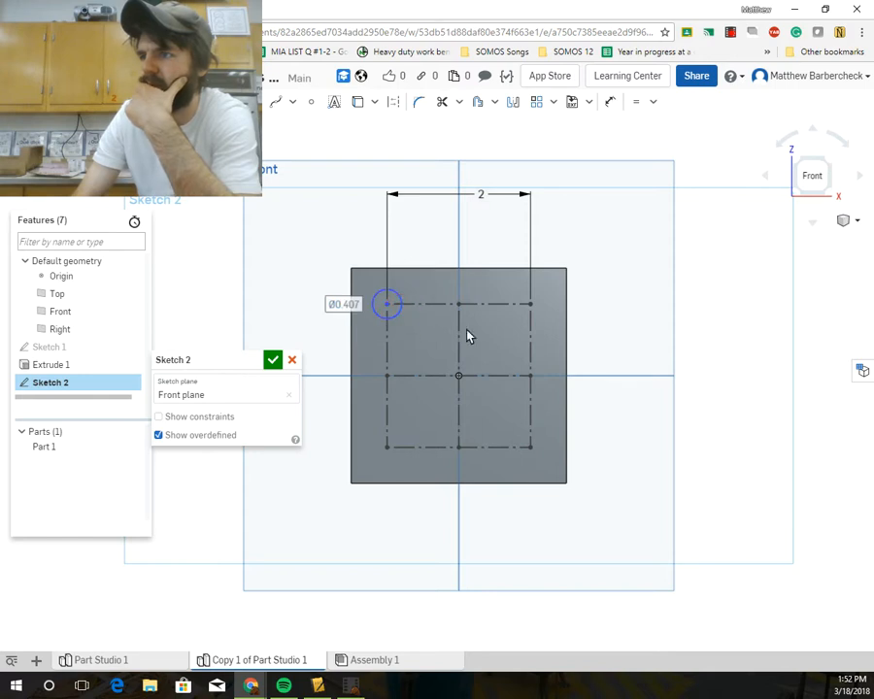
click(541, 108)
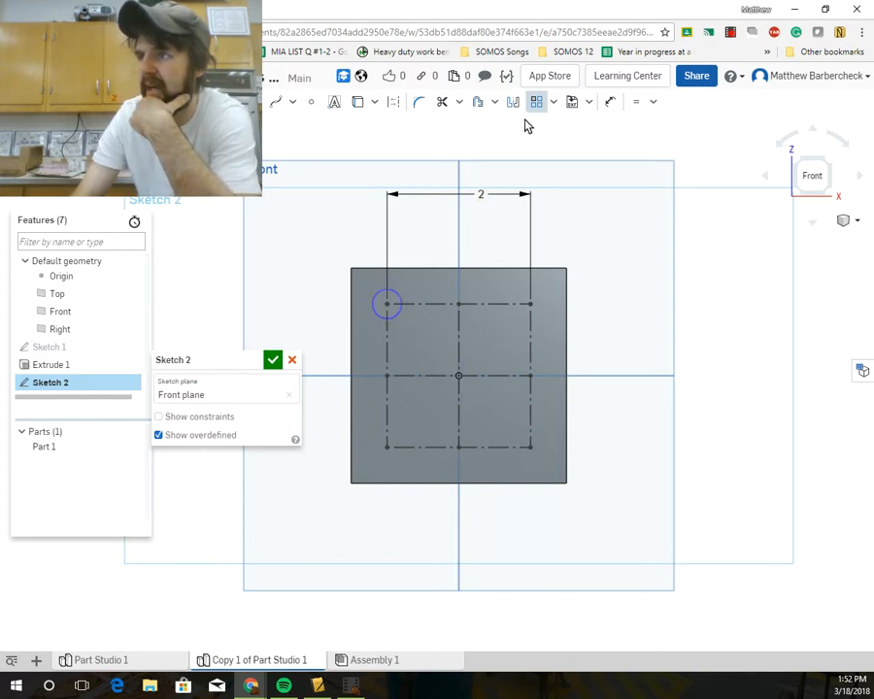
click(399, 320)
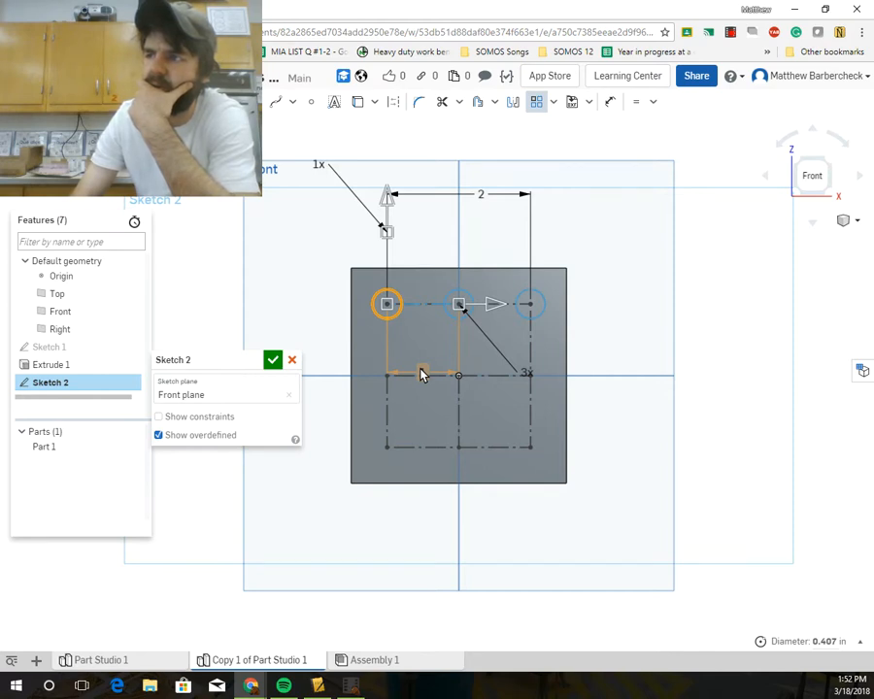
click(317, 165)
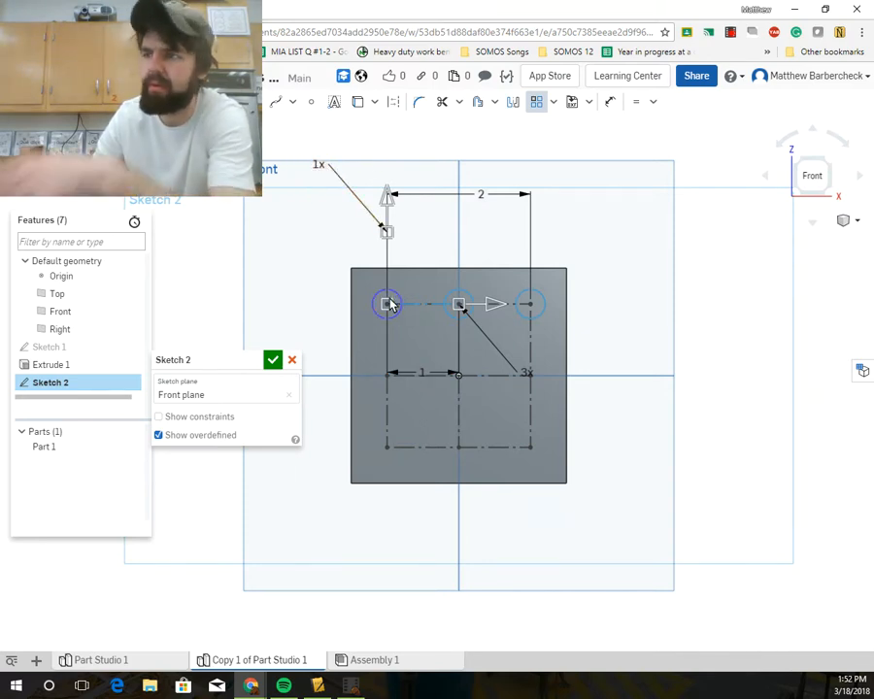
scroll(408, 213, up, 2)
mouse_move(408, 213)
middle_down()
mouse_move(408, 297)
mouse_move(422, 321)
middle_up()
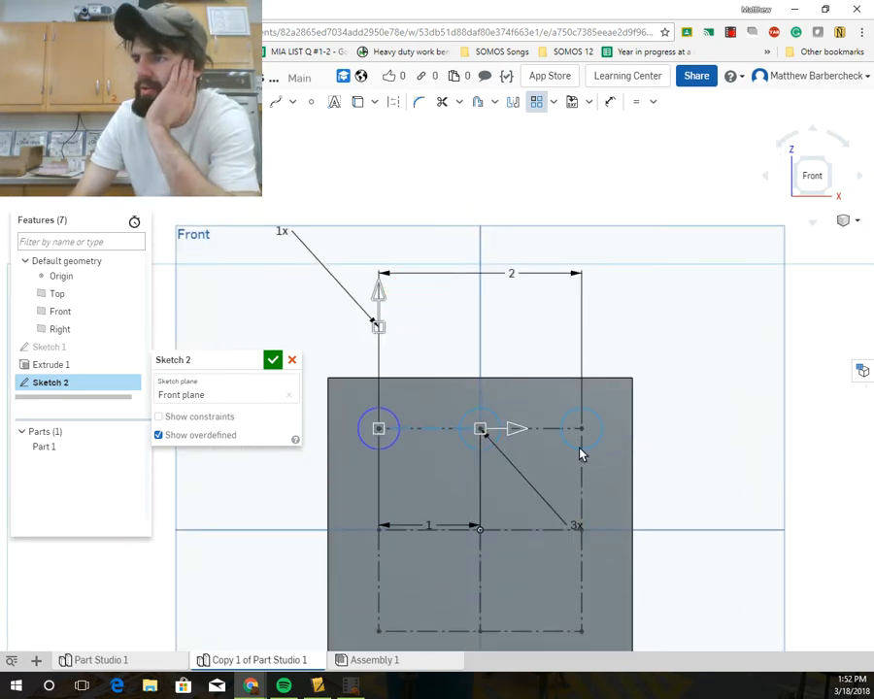
scroll(474, 495, down, 1)
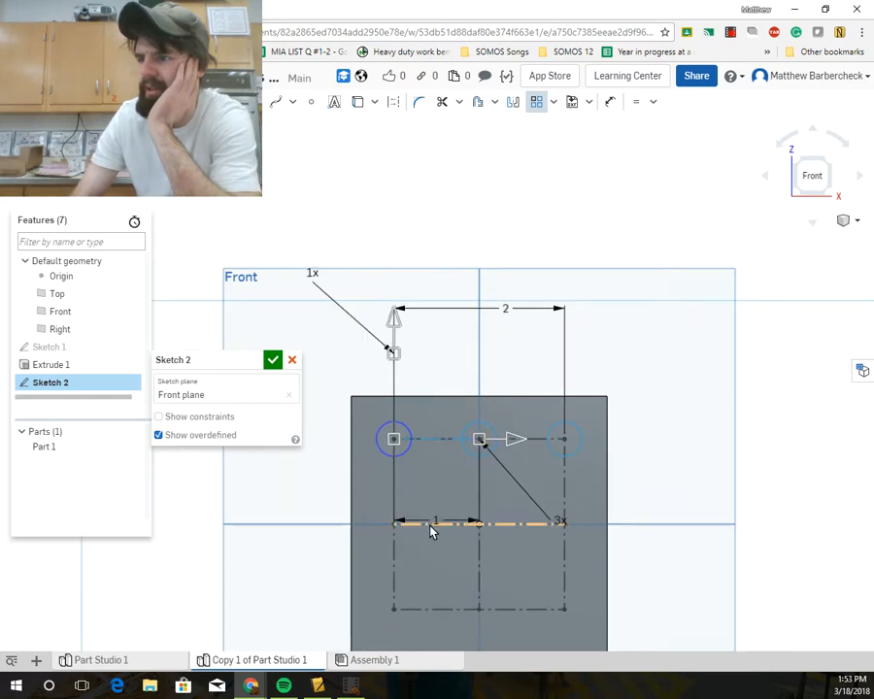
click(275, 365)
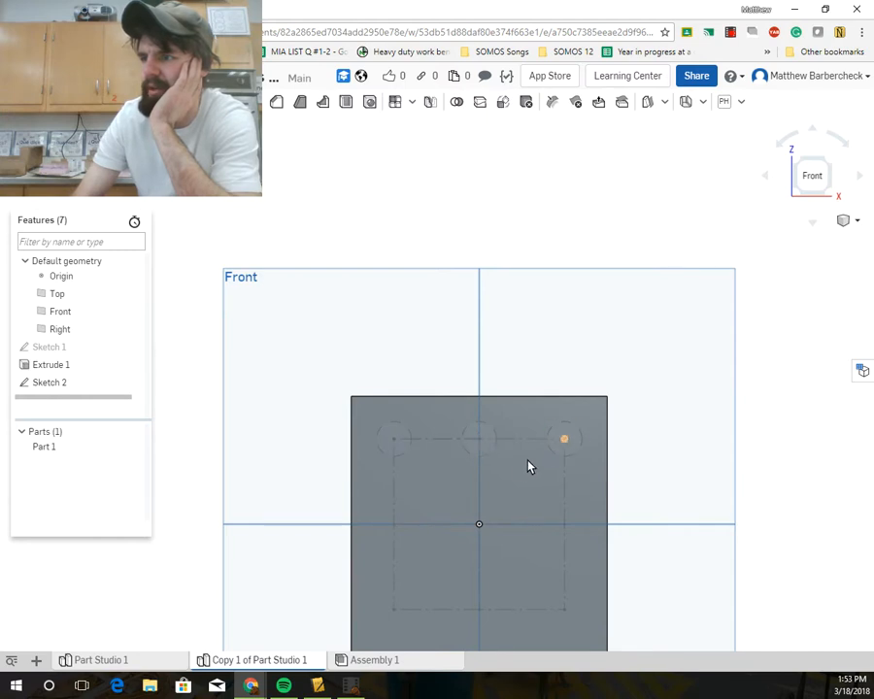
Show the hidden Sketch 1 alongside the block and the circle sketch.
scroll(495, 442, up, 1)
scroll(496, 440, up, 3)
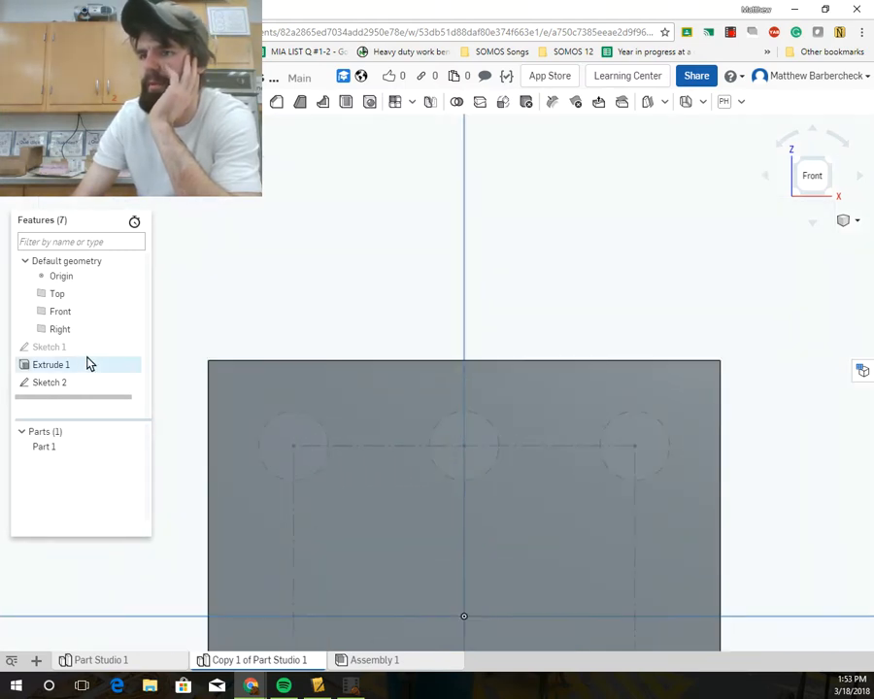
click(133, 348)
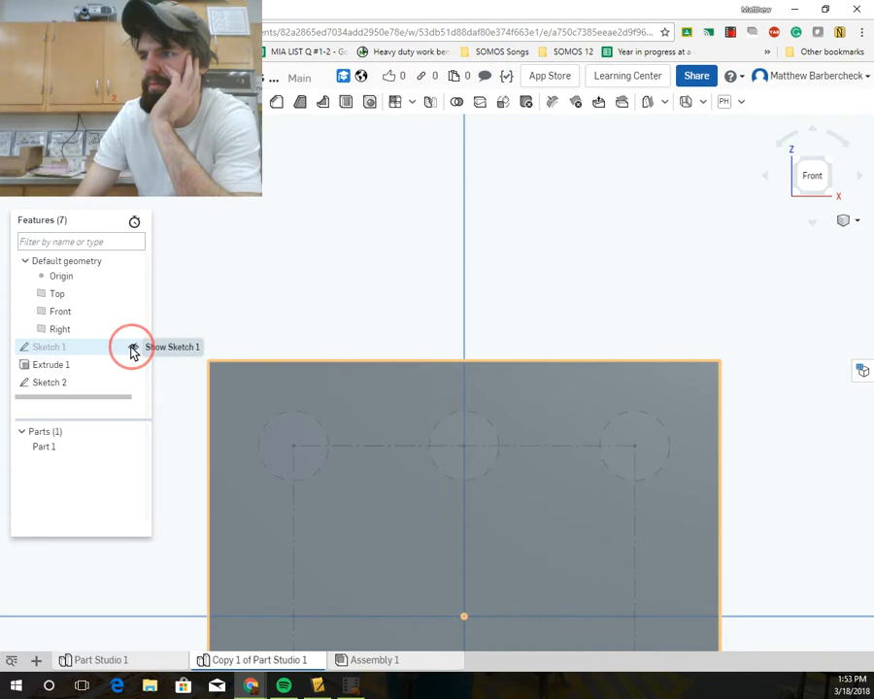
scroll(395, 446, down, 3)
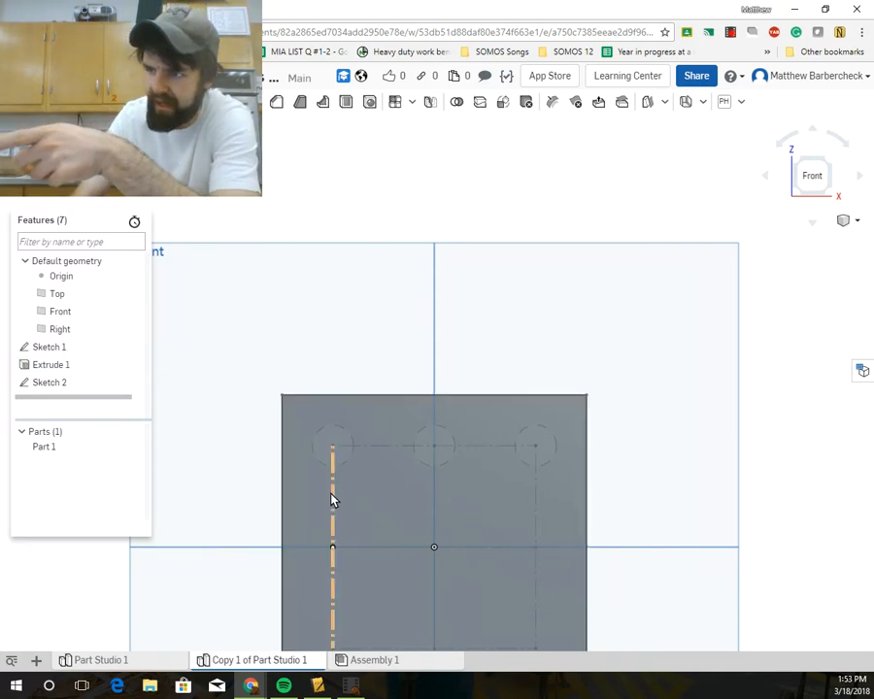
Edit Sketch 2, setting the construction square's width to 2.5 in and the circle pattern's spacing to 1.25 in.
double_click(52, 385)
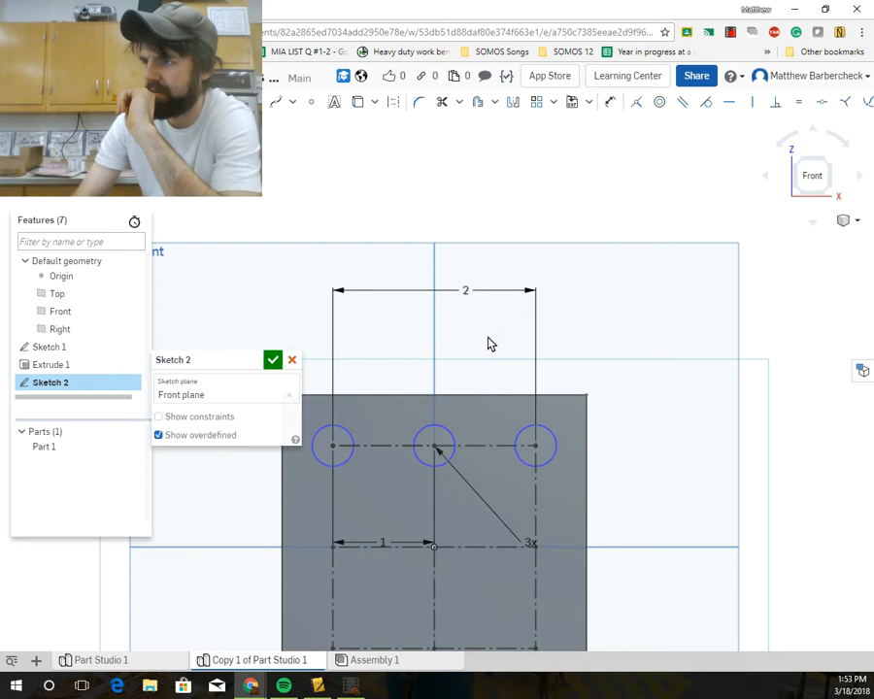
double_click(465, 292)
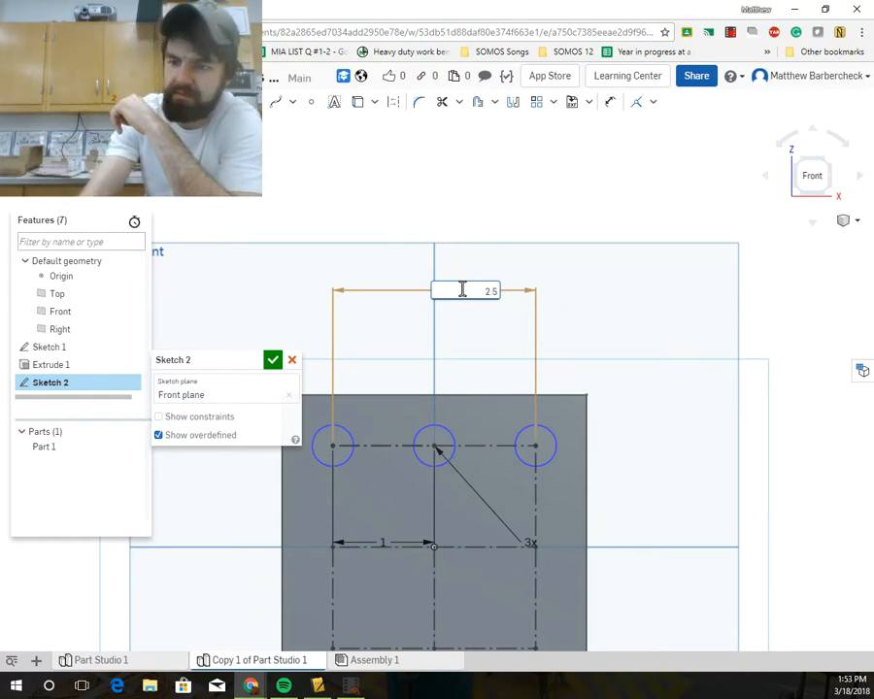
text(2.5)
key(Return)
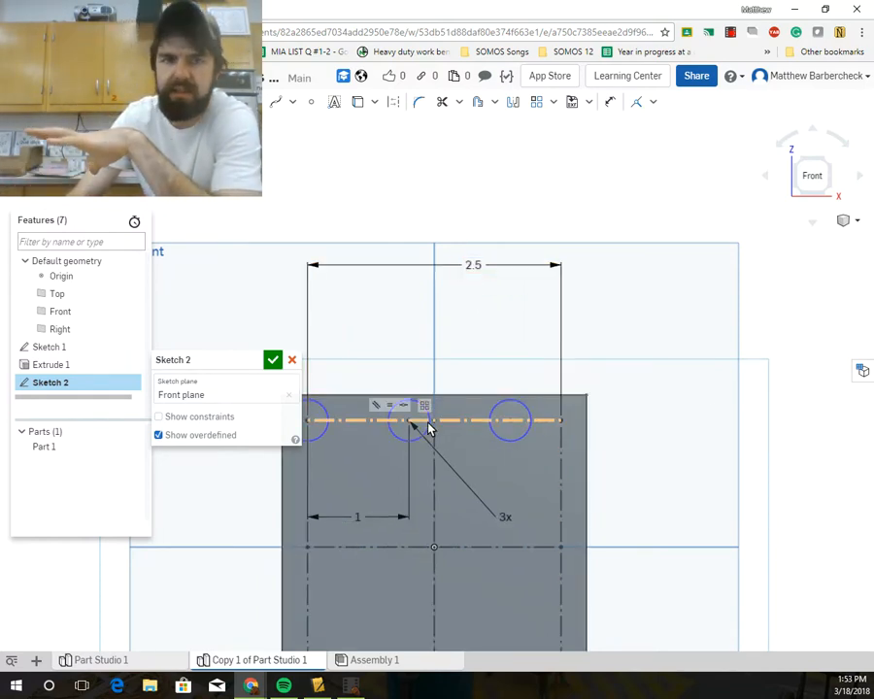
double_click(357, 522)
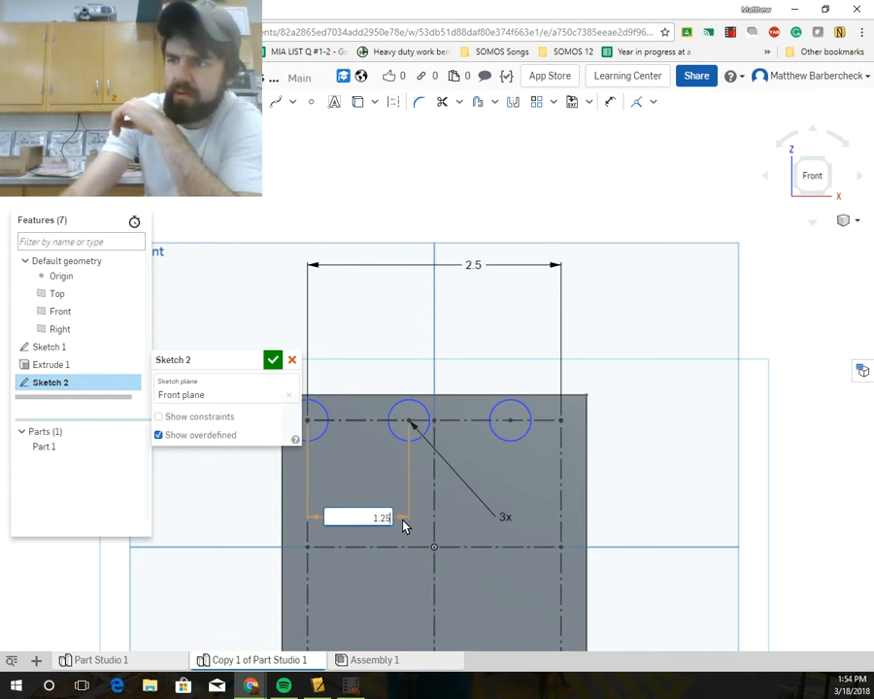
key(Return)
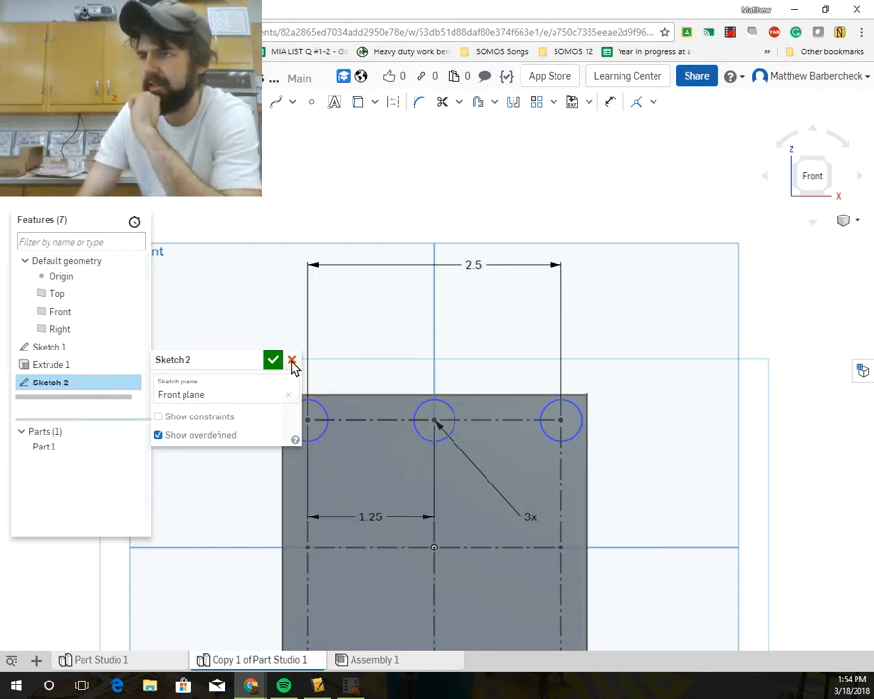
Set the construction square's width to 2 in and the circle pattern's spacing to 1 in, and accept Sketch 2.
double_click(439, 267)
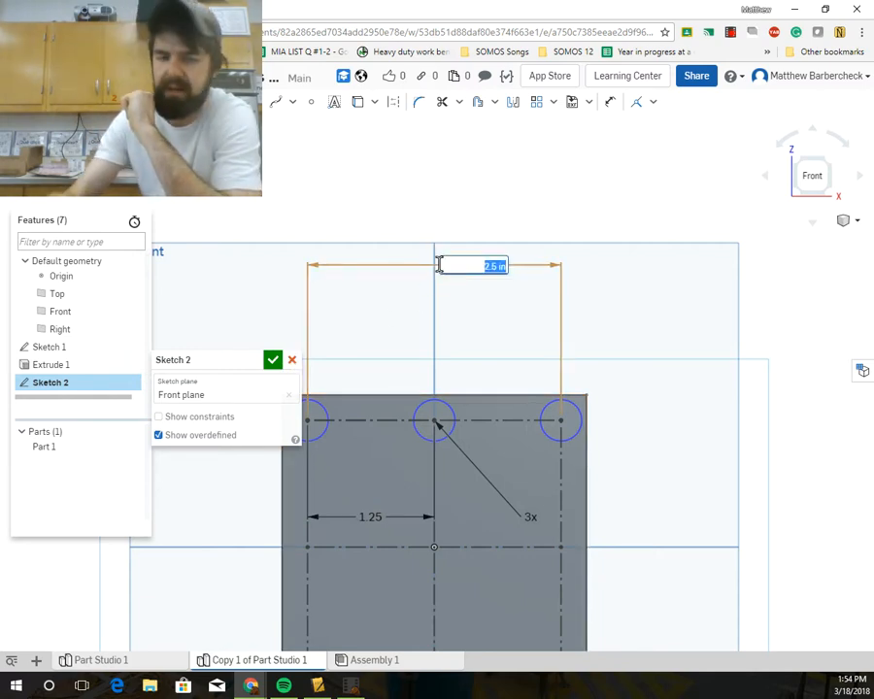
text(2)
key(Return)
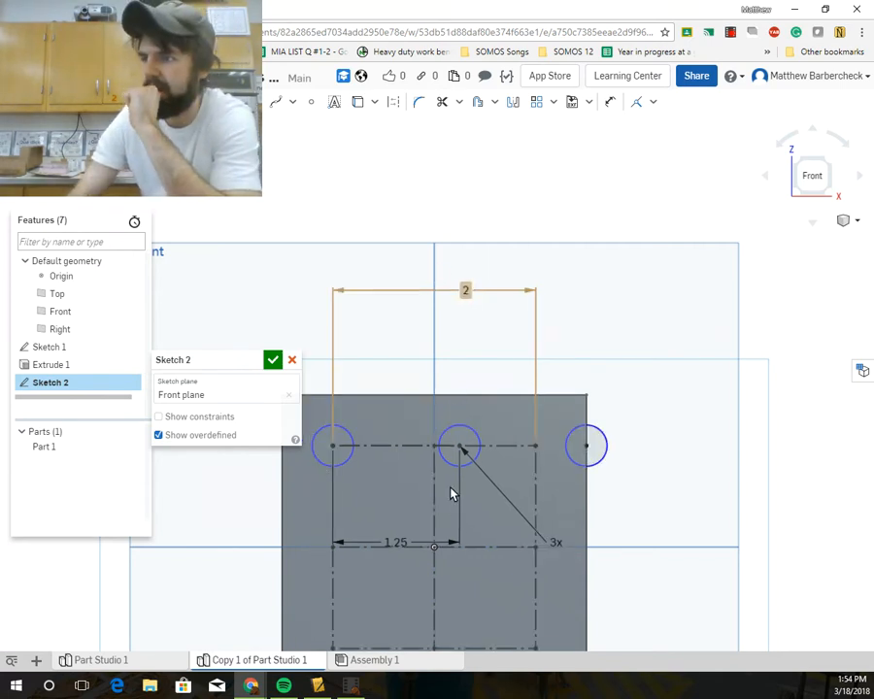
double_click(409, 545)
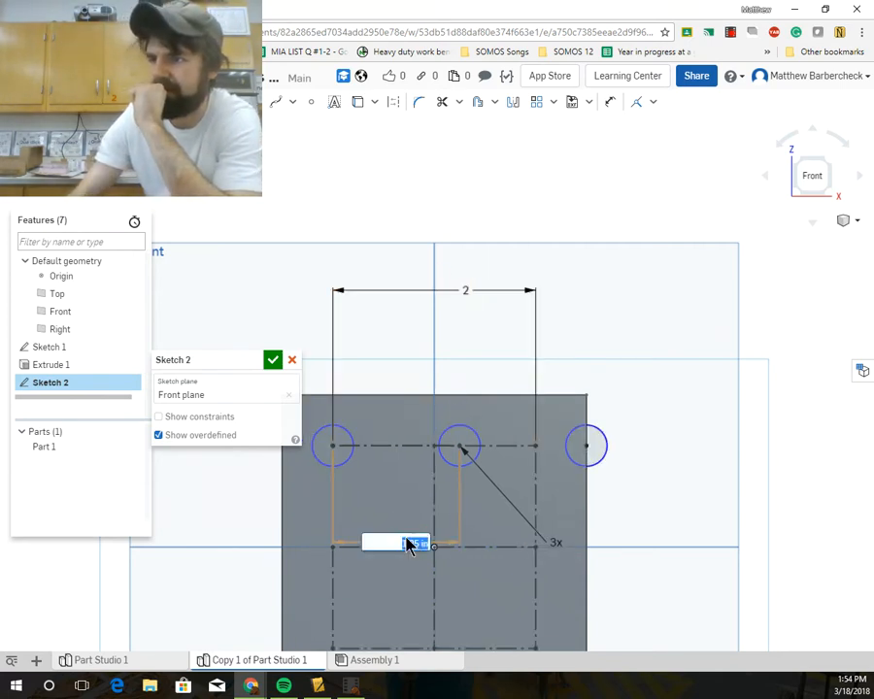
text(1)
key(Return)
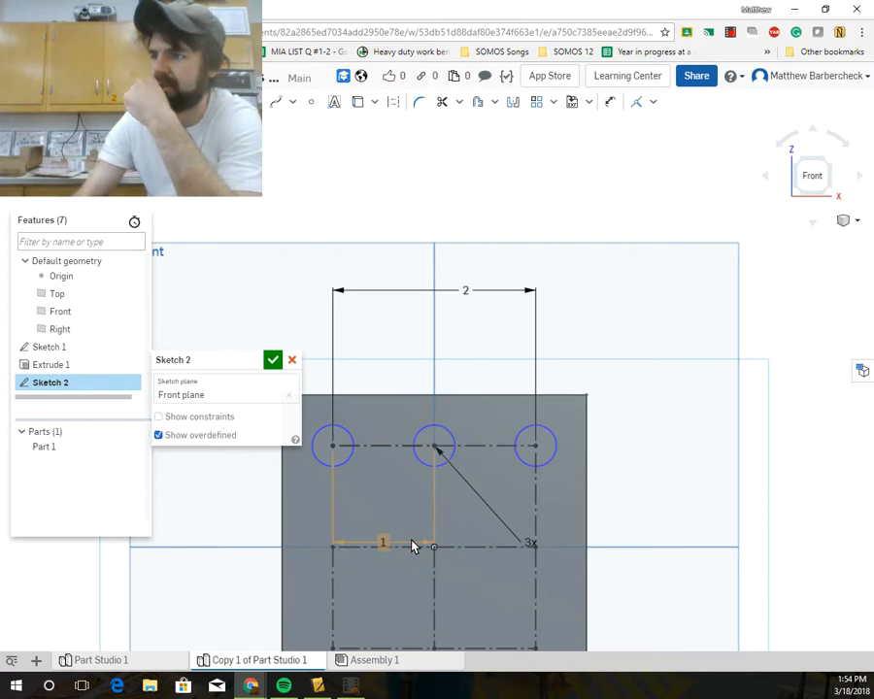
click(273, 359)
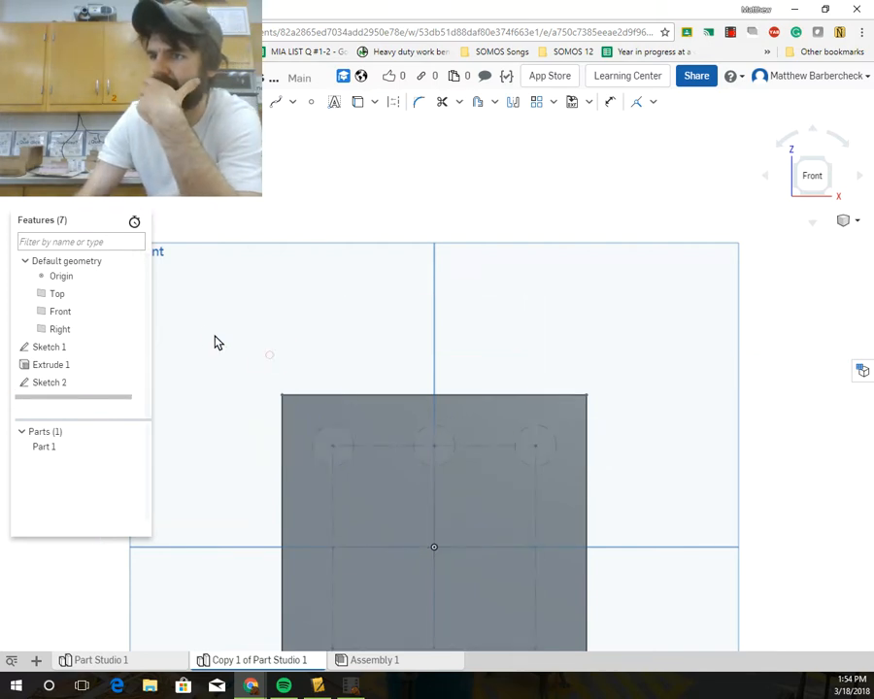
Reopen Sketch 2 and delete the patterned circles at the construction square's top middle and upper-right corner.
click(46, 384)
double_click(46, 384)
click(415, 431)
key(Delete)
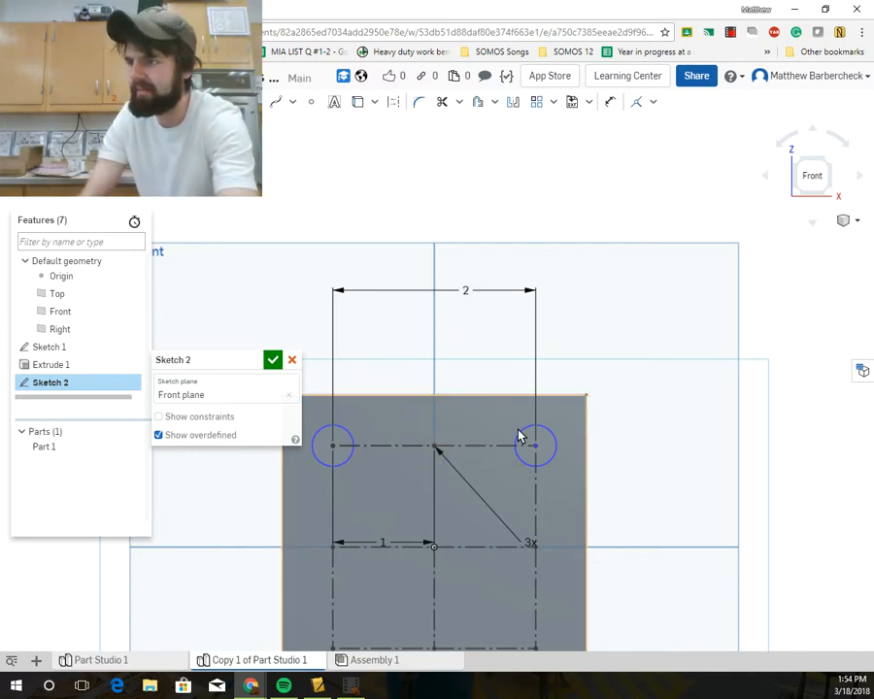
click(532, 434)
key(Delete)
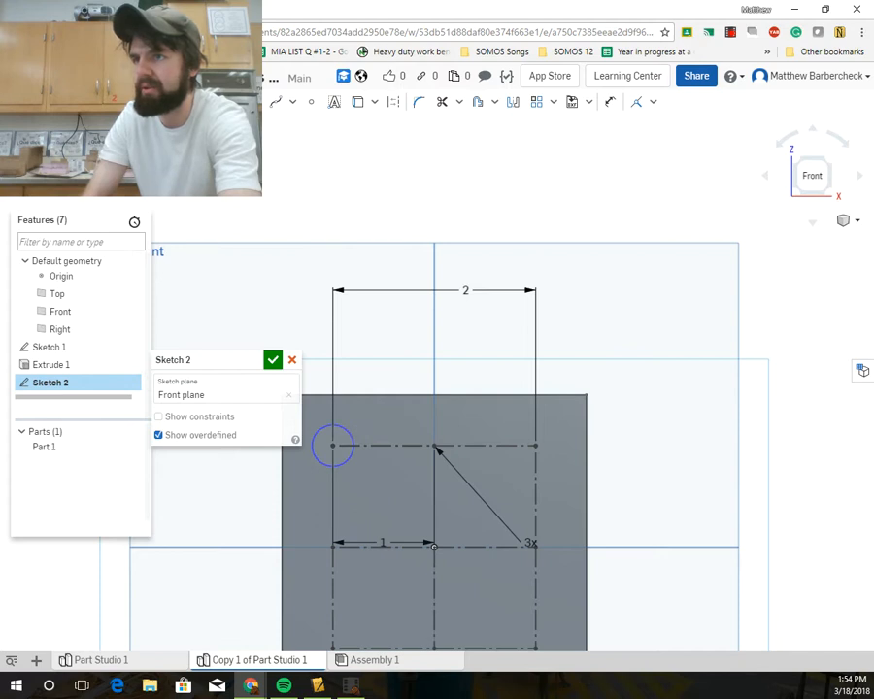
Sketch circles at the construction grid's top-middle, upper-right and middle-right points, the middle-right one about 0.29 in in diameter.
click(435, 446)
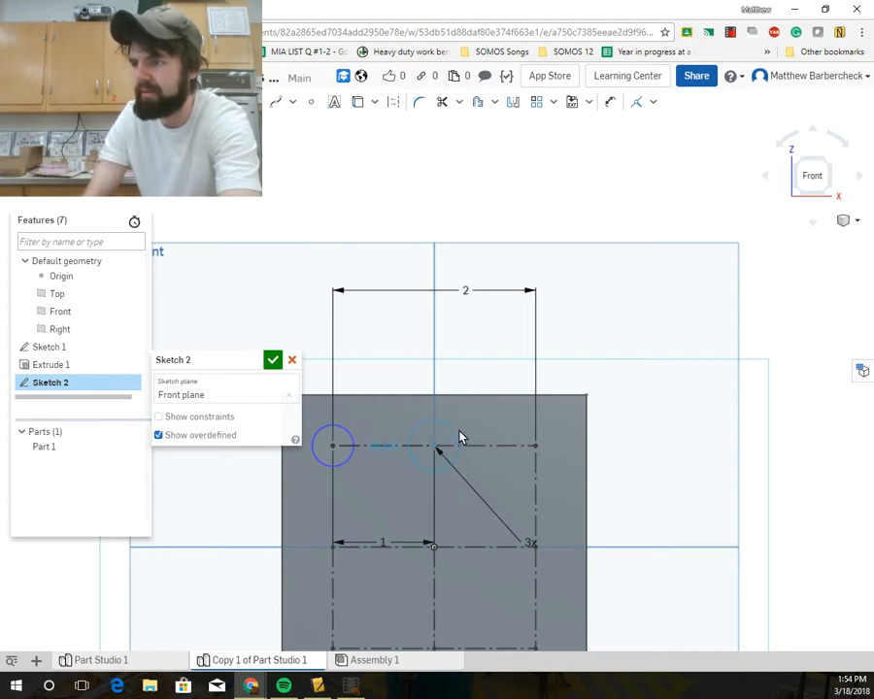
click(546, 446)
click(548, 446)
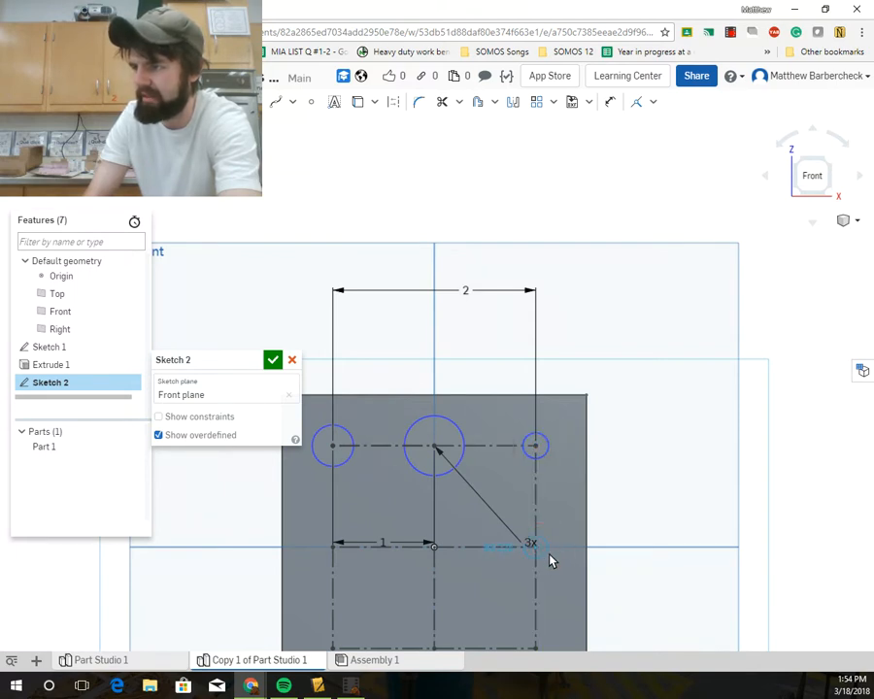
click(540, 550)
click(535, 550)
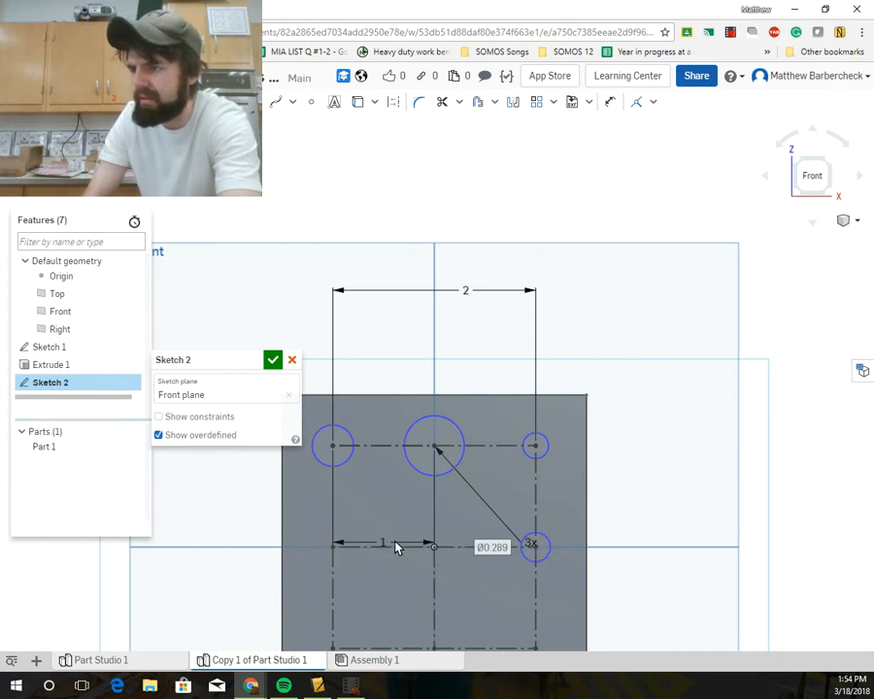
Sketch a circle about 0.17 in in diameter at the origin and another at the construction grid's middle-left point.
scroll(439, 548, up, 3)
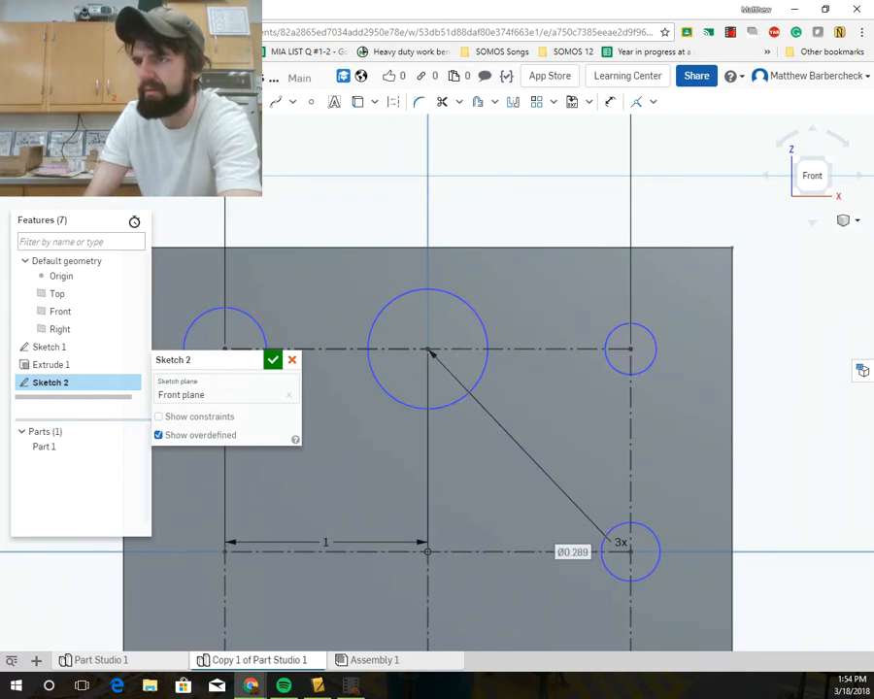
key(c)
click(428, 552)
click(439, 567)
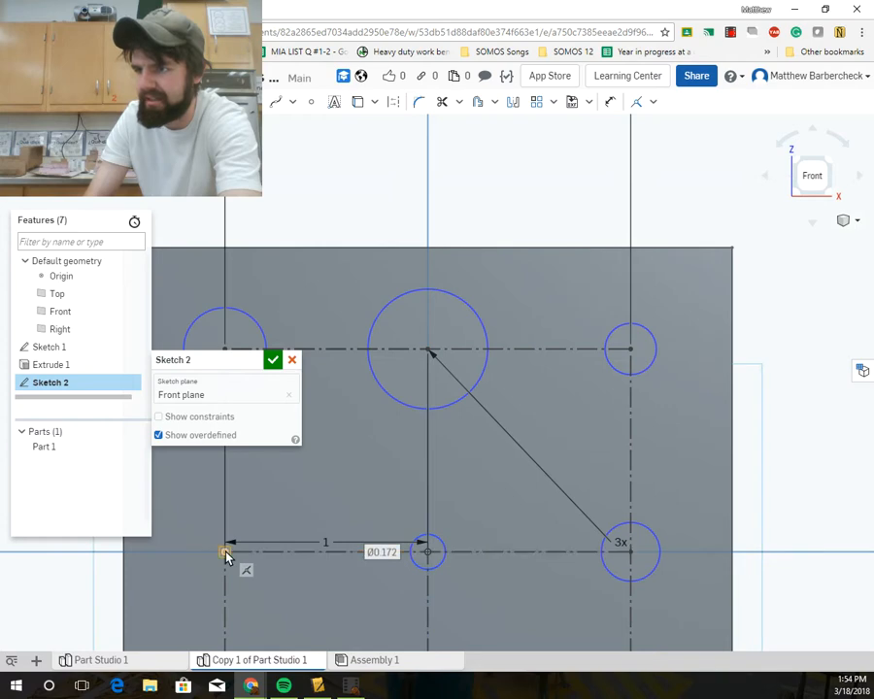
click(244, 572)
click(246, 578)
Sketch circles about 0.45, 0.32 and 0.47 in in diameter from left to right at the grid's three bottom points.
mouse_move(485, 583)
middle_down()
mouse_move(577, 364)
mouse_move(587, 310)
middle_up()
click(327, 507)
click(359, 480)
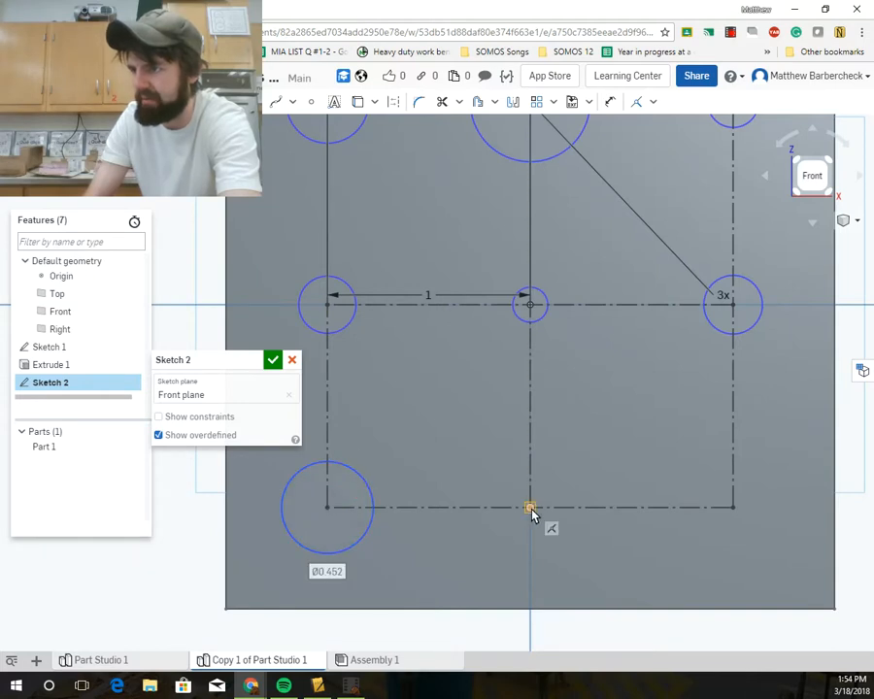
click(531, 507)
click(550, 480)
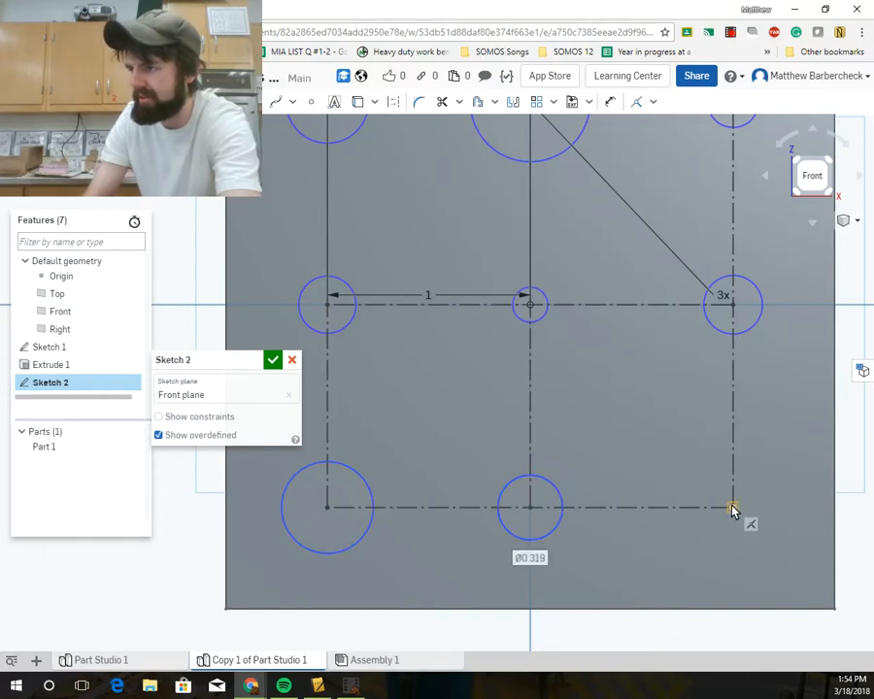
click(732, 507)
click(719, 467)
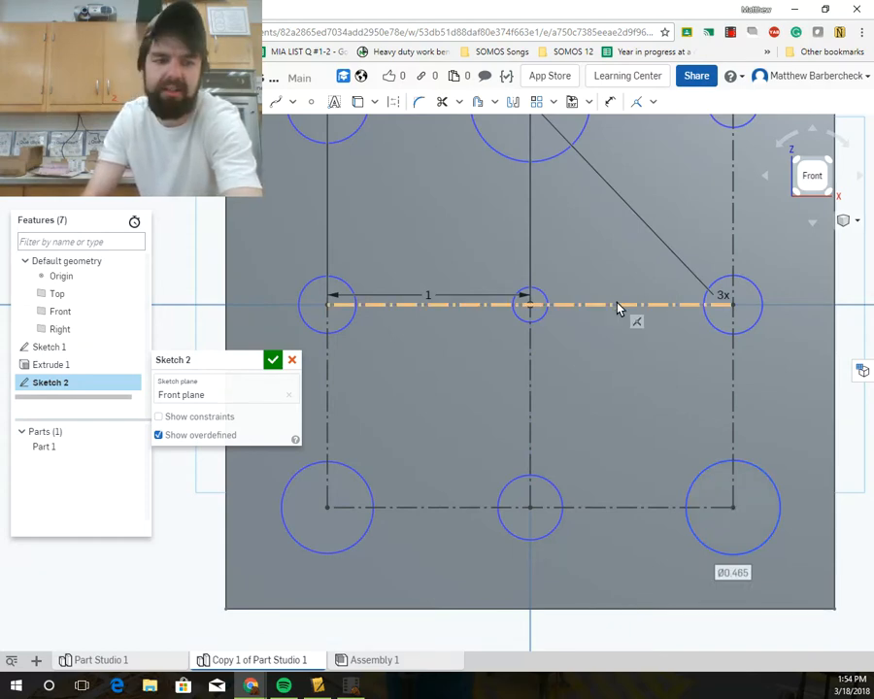
Delete the 1 in pattern spacing dimension and the leftover 3x instance label.
click(410, 296)
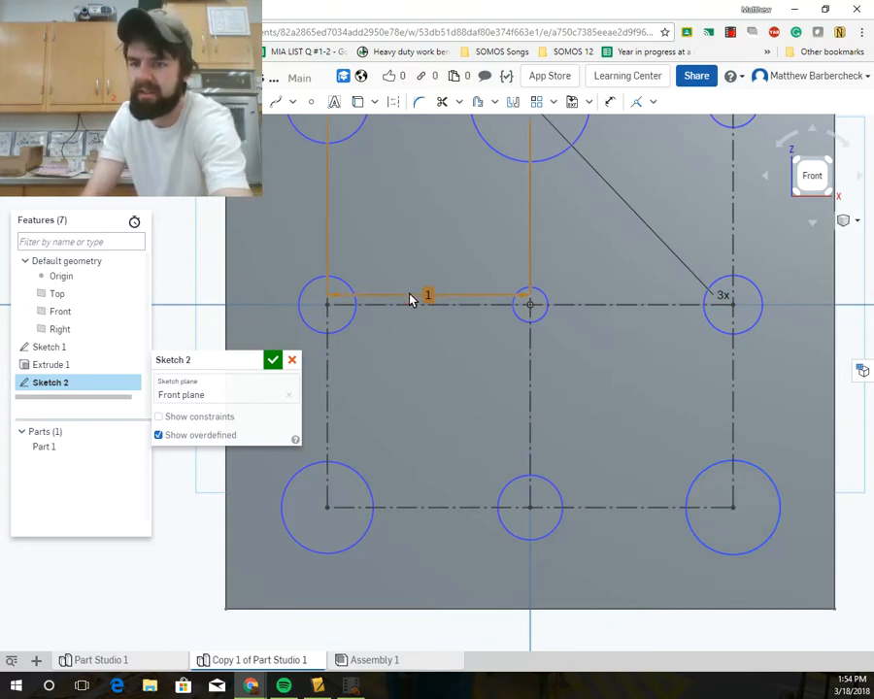
key(Delete)
key(Delete)
scroll(566, 461, down, 2)
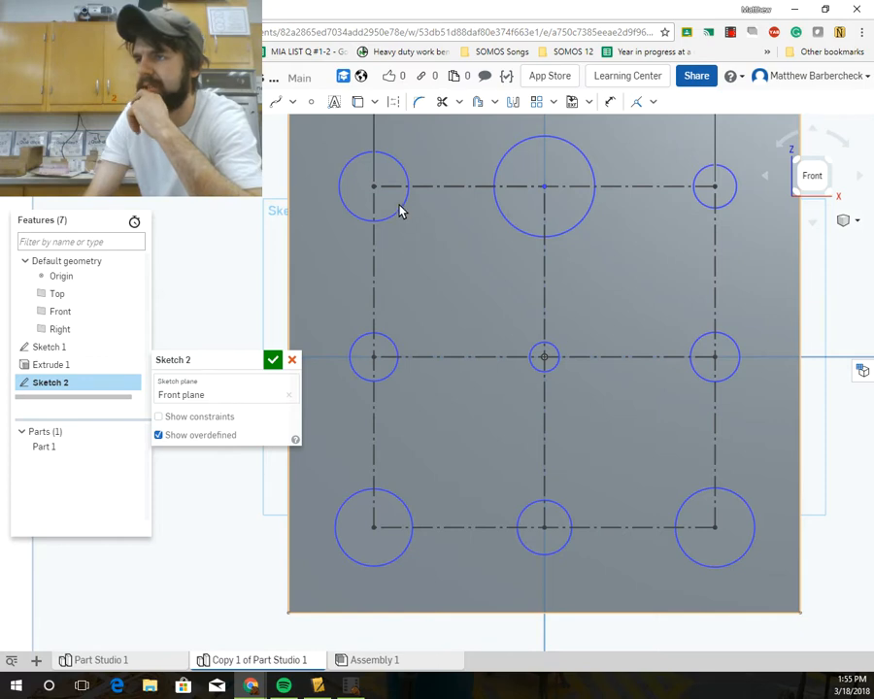
Dimension the upper-left circle's diameter as 0.5 in.
key(d)
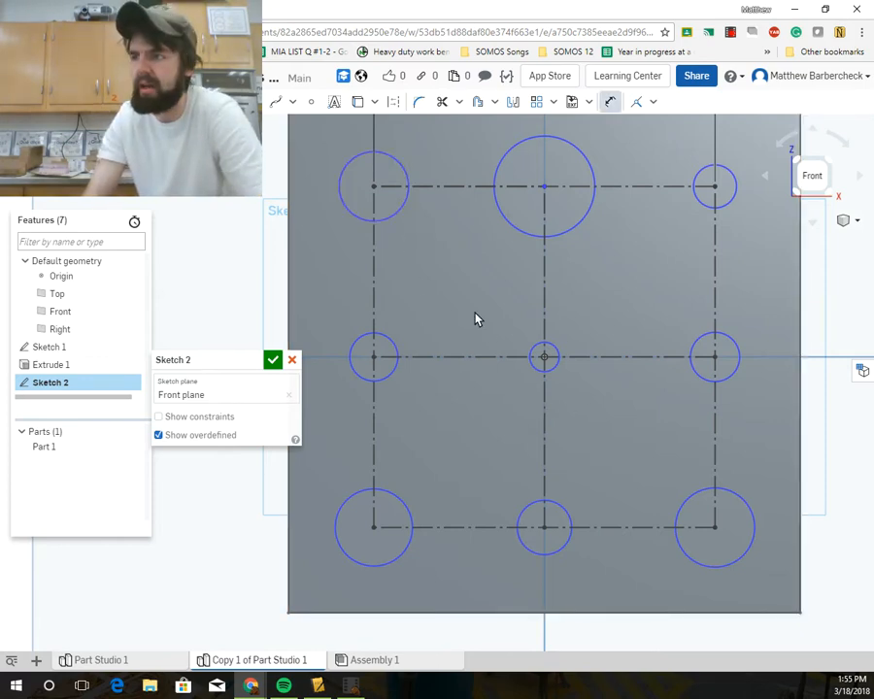
click(344, 203)
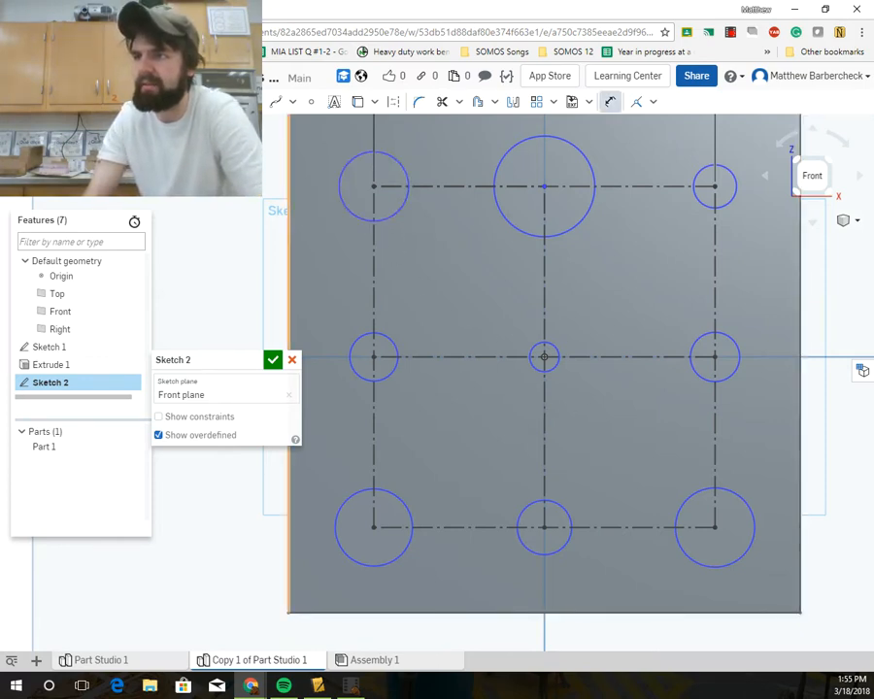
key(Return)
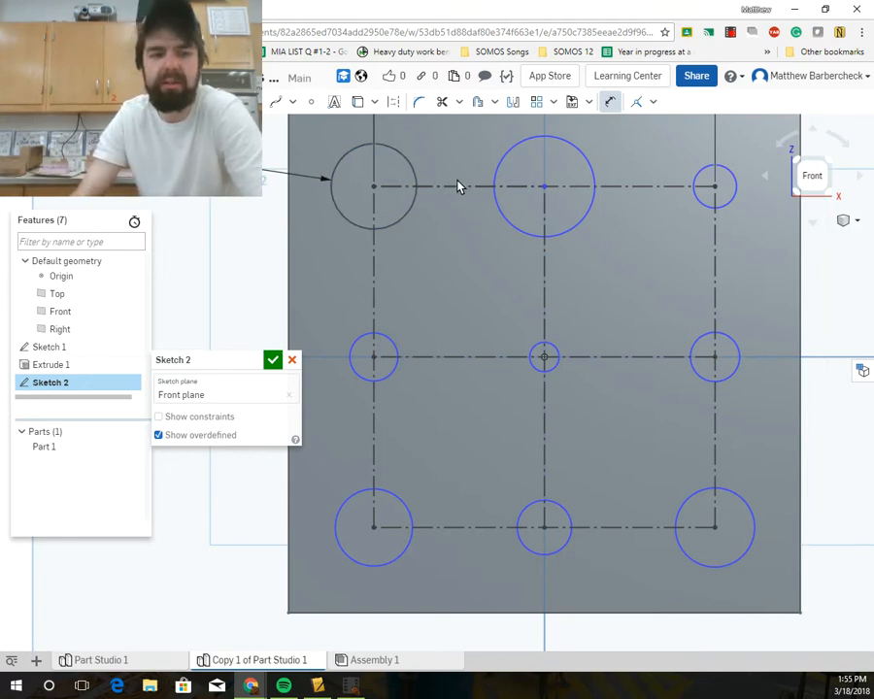
key(Escape)
Select all nine circles, starting with the dimensioned upper-left one, and apply an Equal constraint.
click(415, 175)
click(525, 146)
click(701, 173)
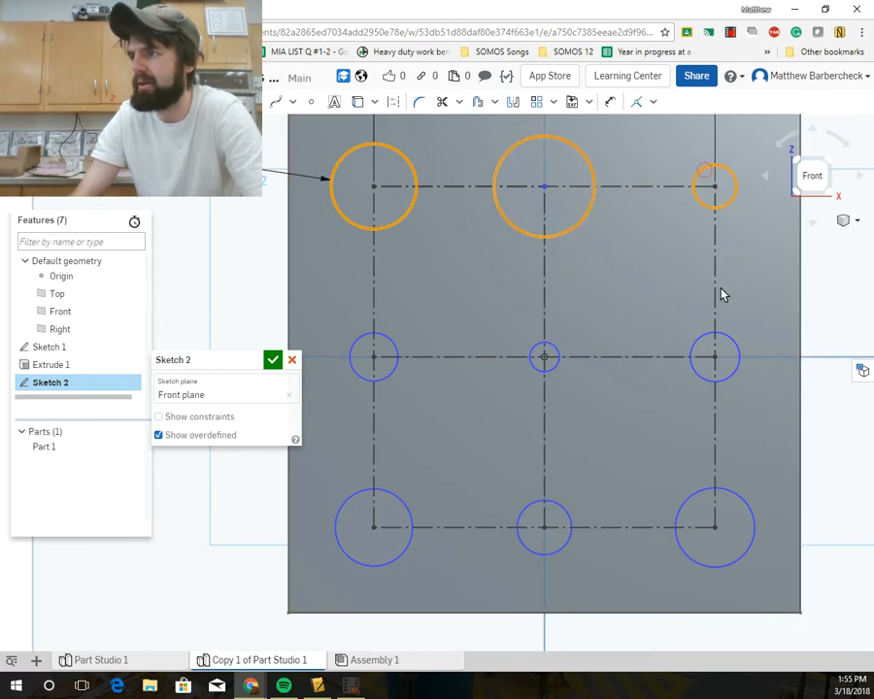
click(705, 339)
click(549, 354)
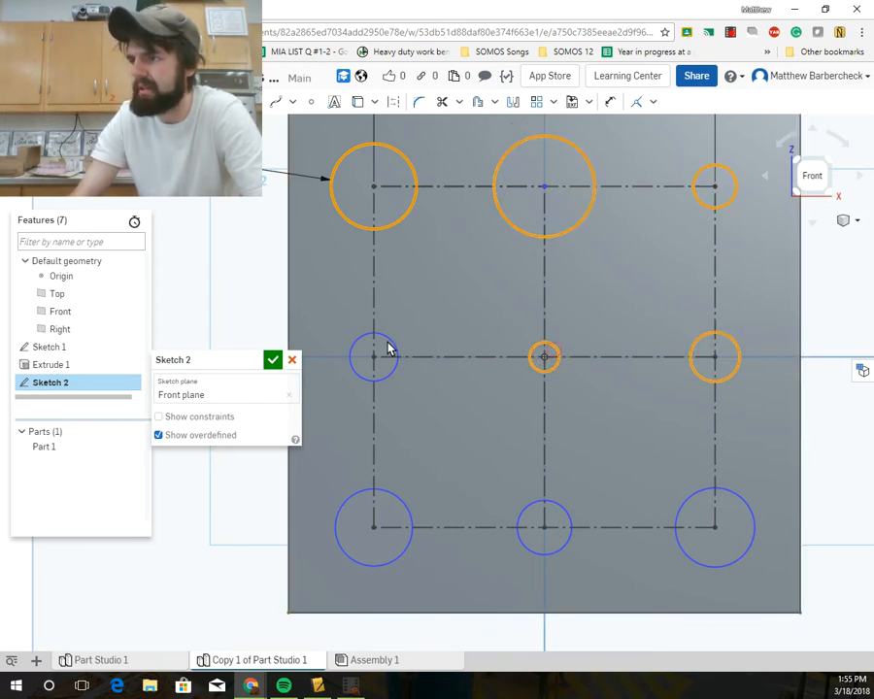
click(387, 347)
click(408, 513)
click(521, 518)
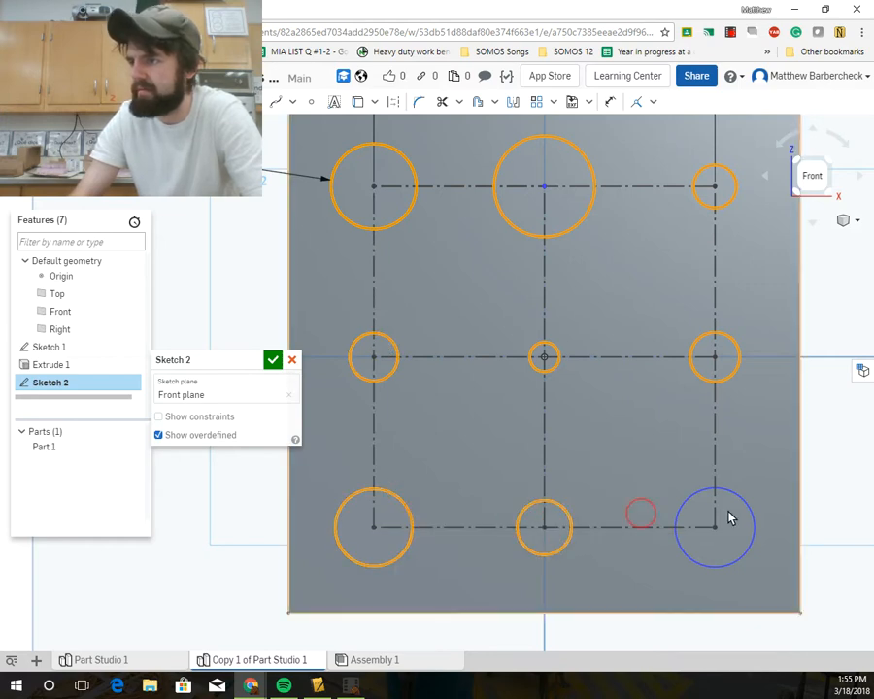
click(730, 518)
click(685, 508)
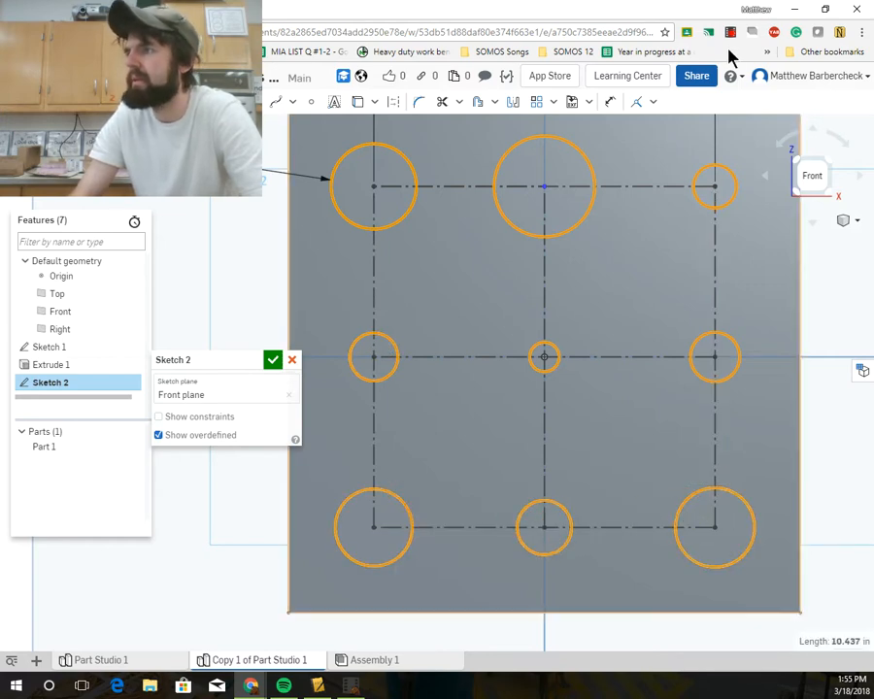
click(654, 102)
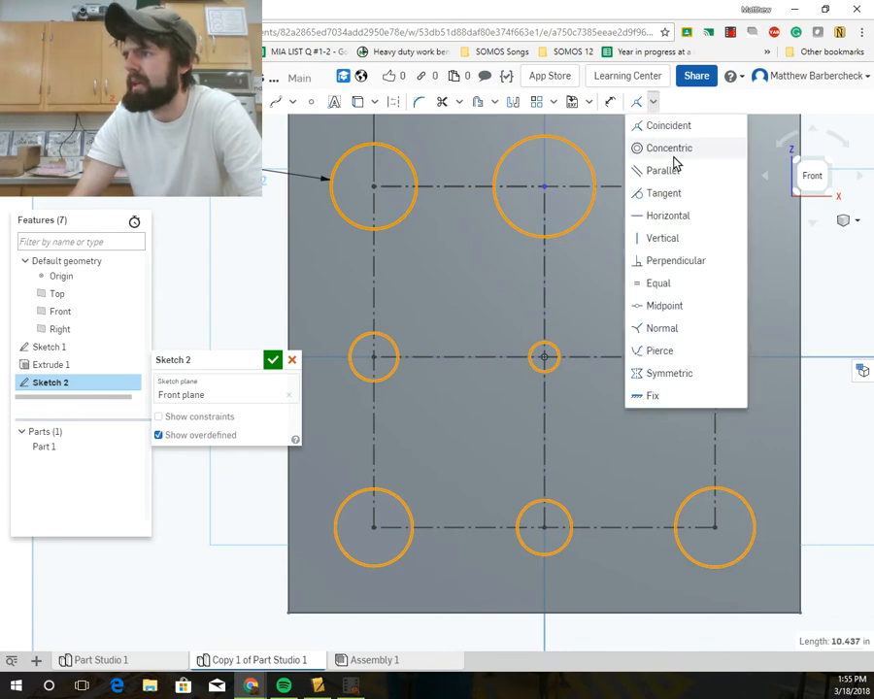
click(659, 291)
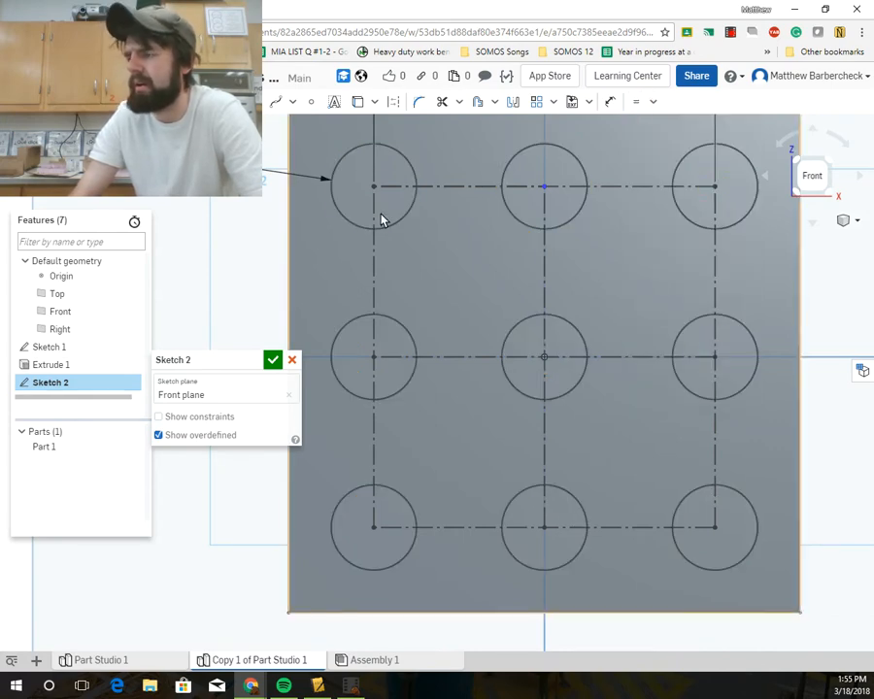
Examine the top-middle circle's center point and its constraints, and test whether the point can be moved.
scroll(418, 250, up, 2)
scroll(452, 281, up, 3)
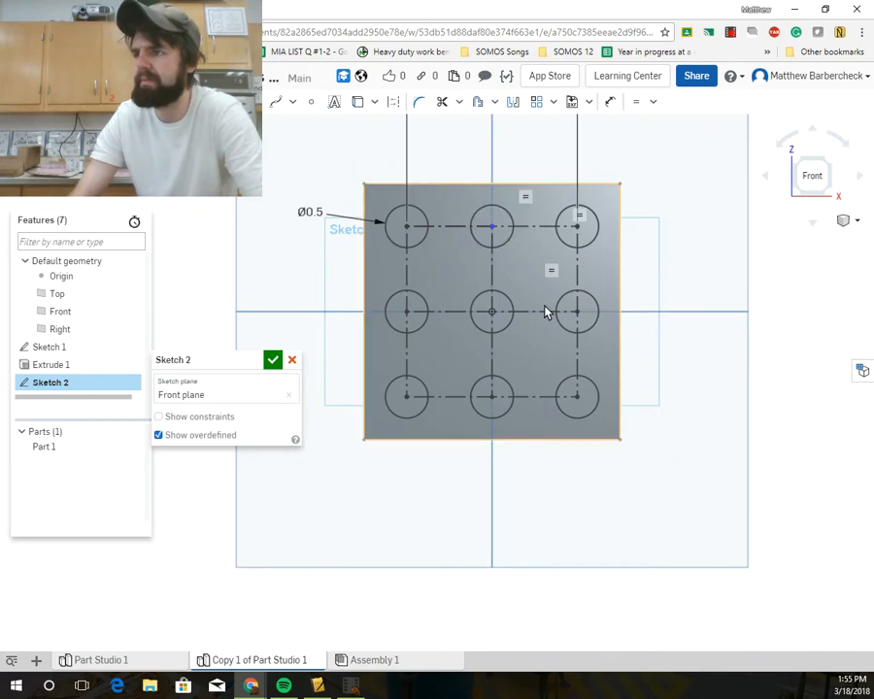
scroll(542, 273, down, 1)
click(540, 267)
scroll(546, 311, down, 1)
scroll(486, 267, down, 6)
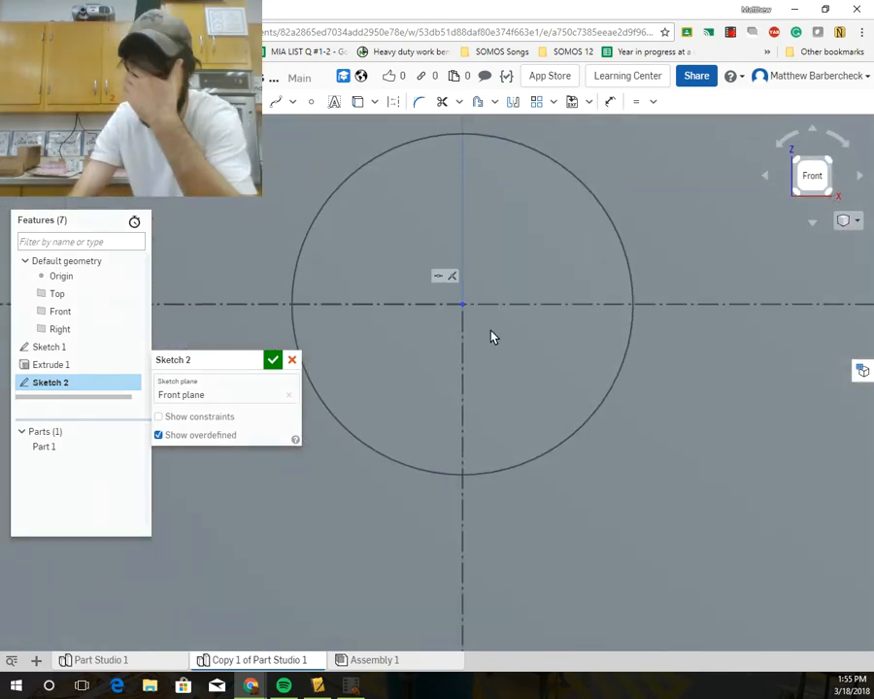
click(463, 307)
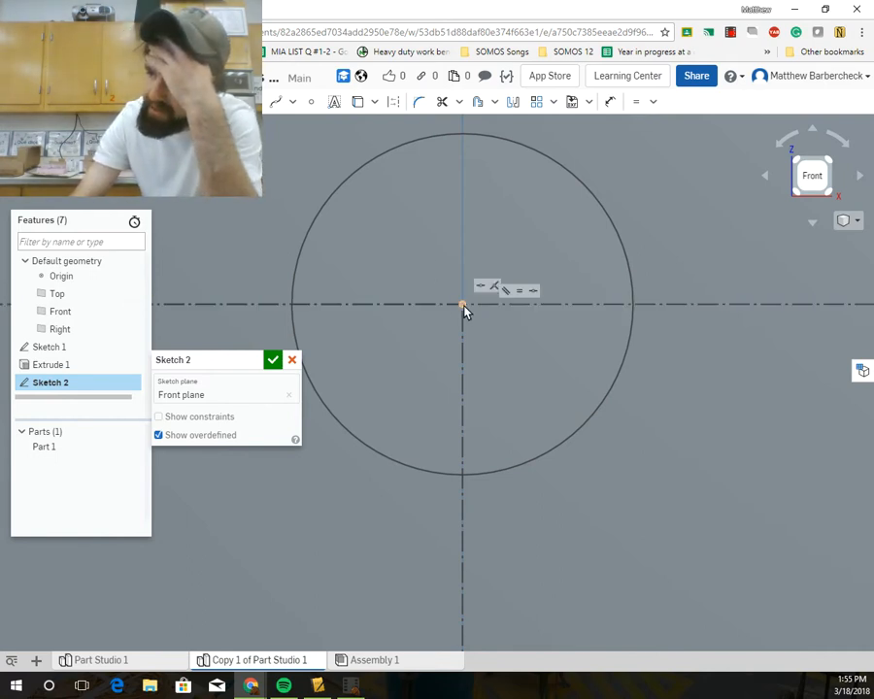
scroll(540, 339, up, 5)
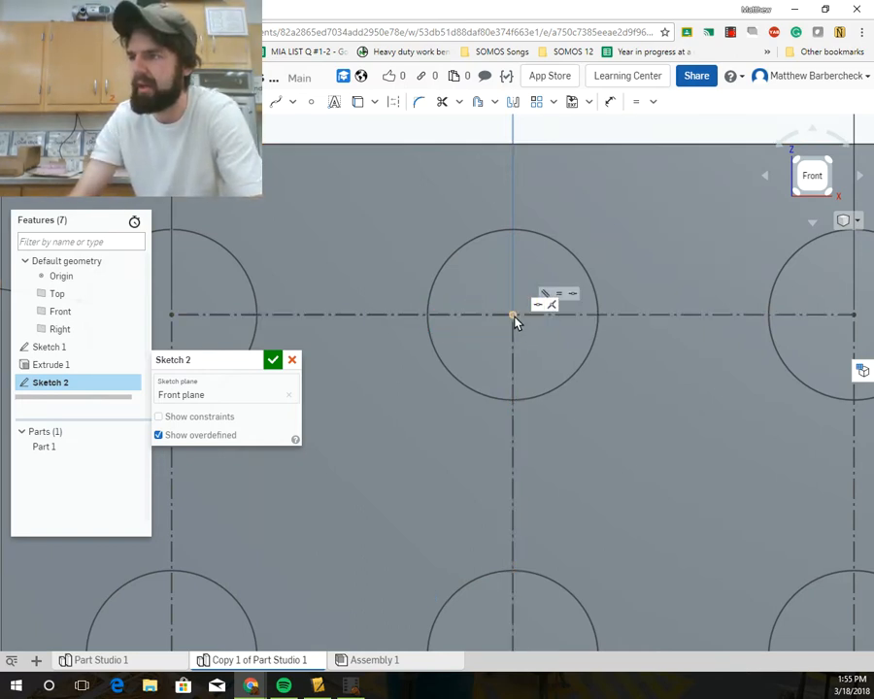
scroll(550, 332, down, 3)
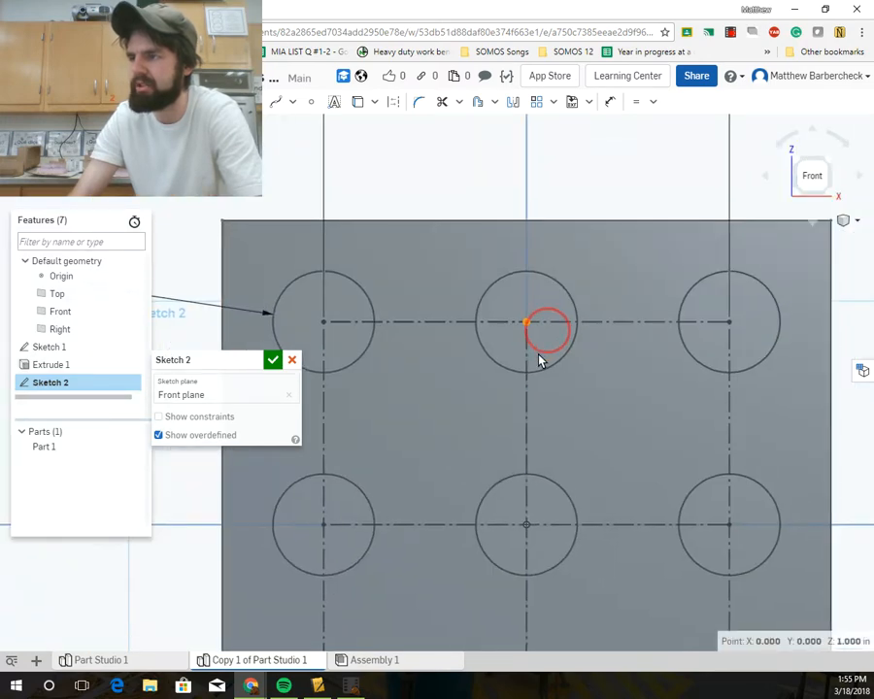
middle_drag(548, 330, 539, 356)
mouse_move(519, 345)
mouse_down()
mouse_move(571, 329)
mouse_move(595, 341)
mouse_move(536, 353)
mouse_up()
Turn on Show constraints for the sketch and test whether the vertical construction center line can be moved sideways.
click(199, 420)
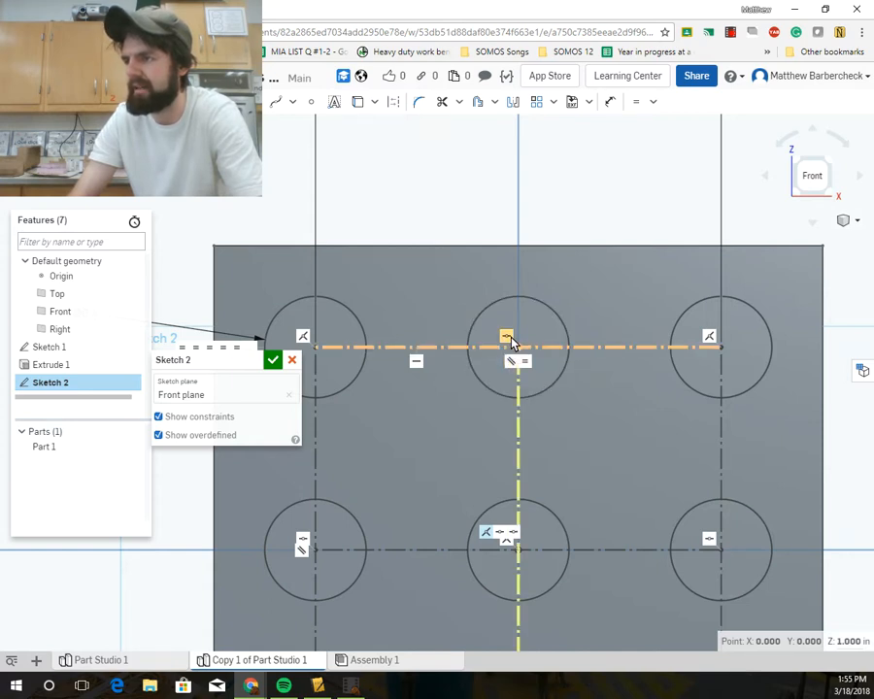
scroll(532, 355, down, 4)
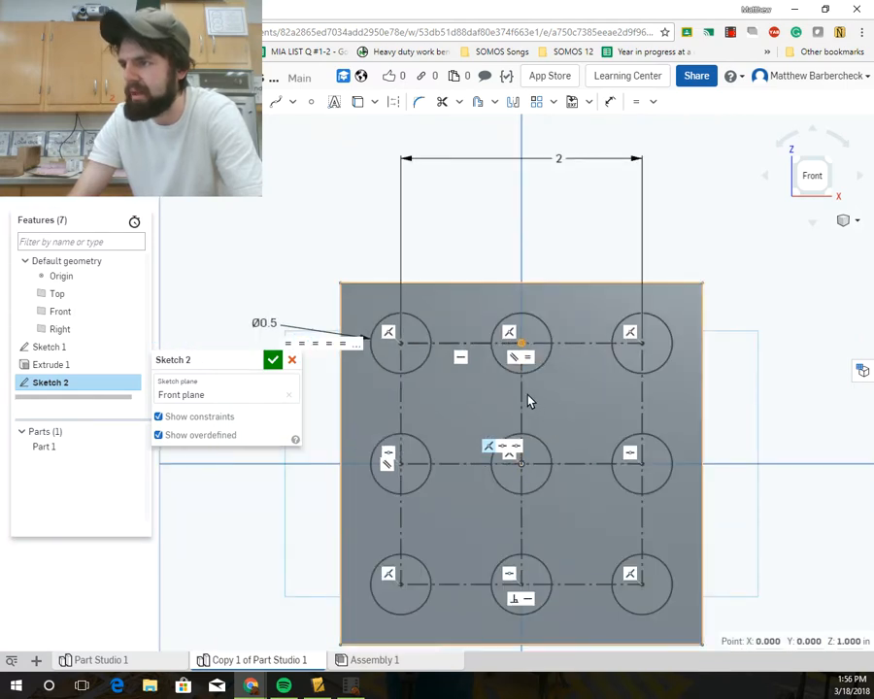
drag(521, 395, 481, 395)
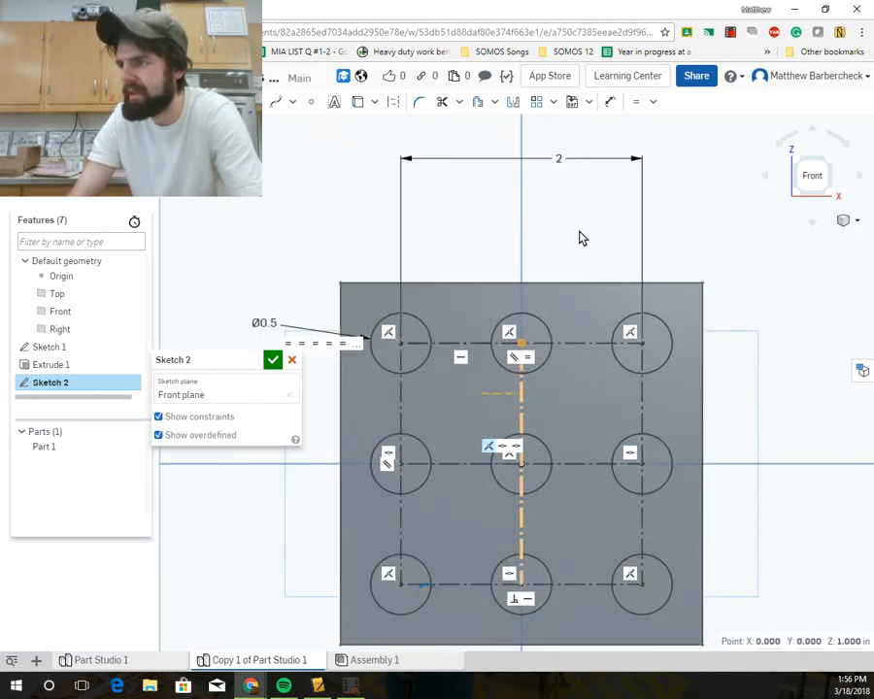
click(685, 225)
scroll(582, 328, up, 3)
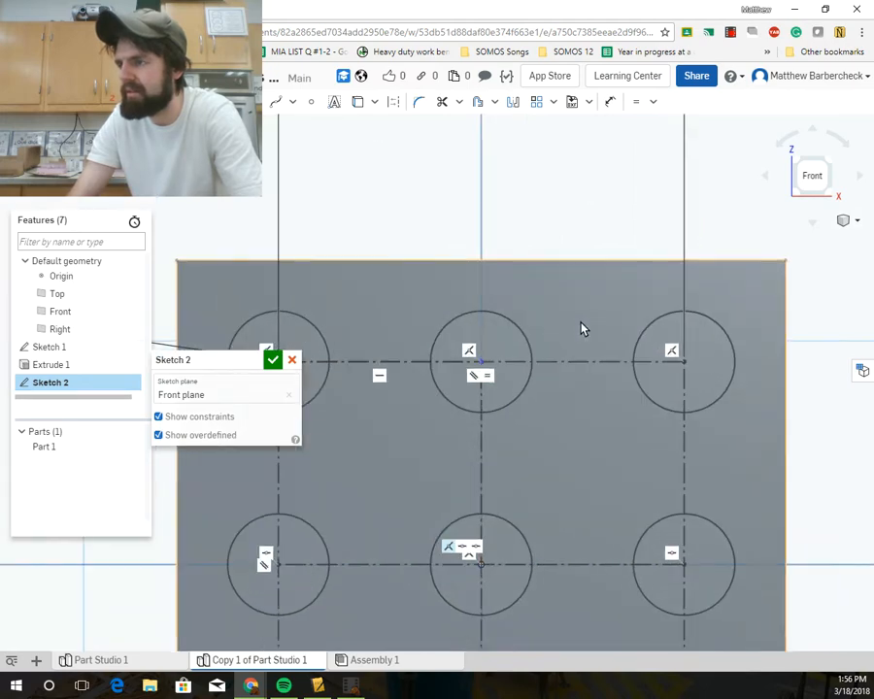
Examine the top-middle circle and its constraints up close, and test whether the circle and its center point can be moved.
scroll(568, 358, down, 2)
mouse_move(567, 359)
middle_down()
mouse_move(565, 350)
mouse_move(564, 418)
middle_up()
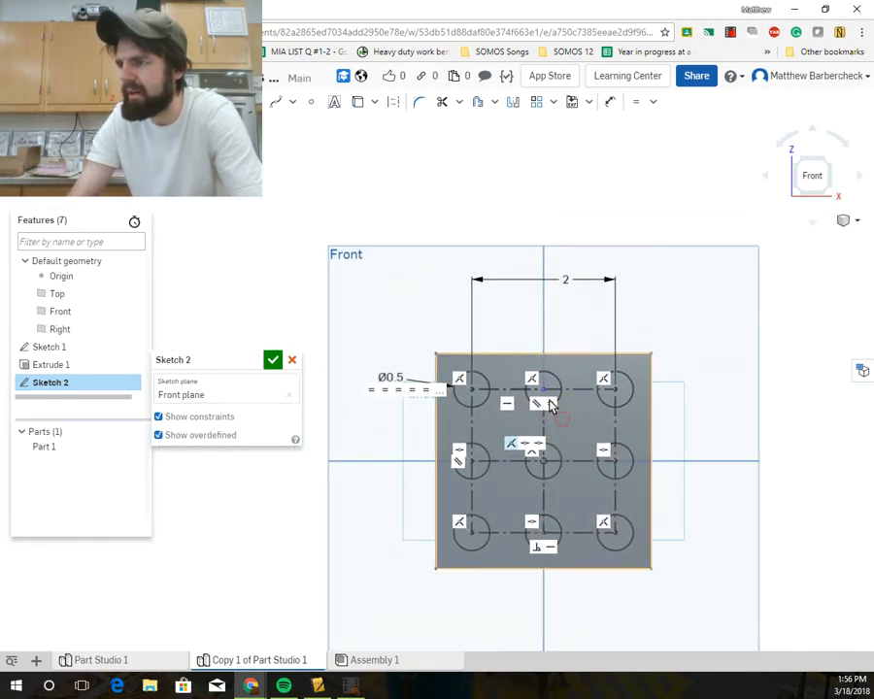
scroll(549, 399, up, 3)
scroll(550, 406, up, 1)
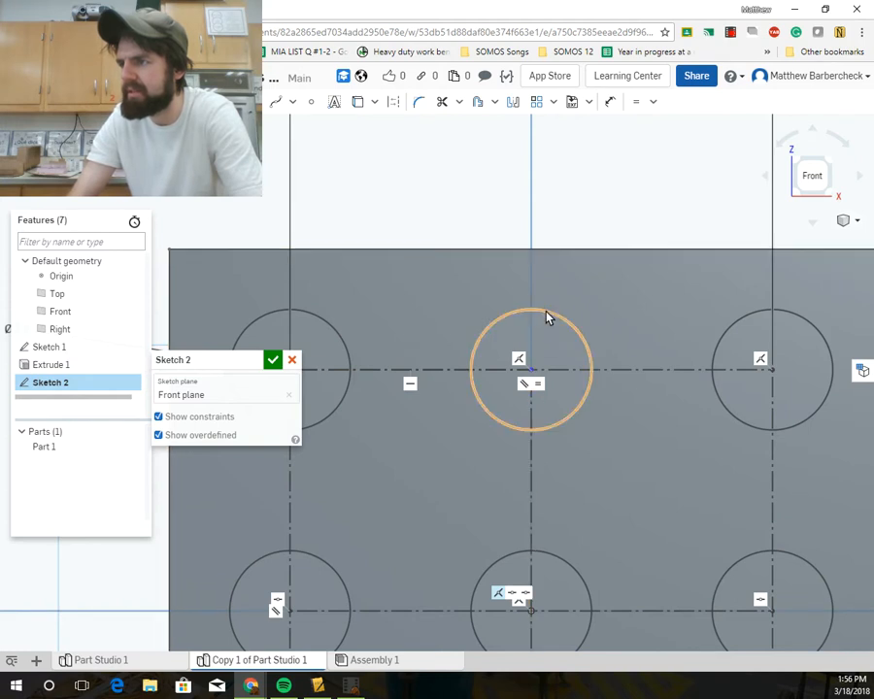
drag(577, 301, 665, 284)
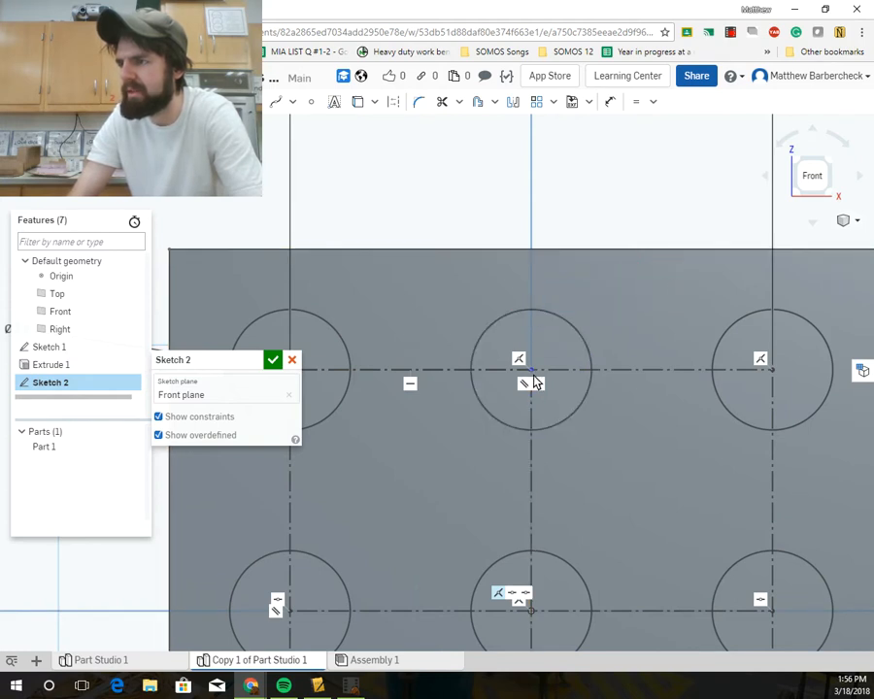
drag(532, 369, 595, 348)
scroll(595, 348, up, 4)
scroll(451, 428, up, 4)
scroll(451, 428, up, 4)
mouse_move(429, 338)
middle_down()
mouse_move(438, 332)
mouse_move(457, 367)
middle_up()
scroll(457, 374, down, 8)
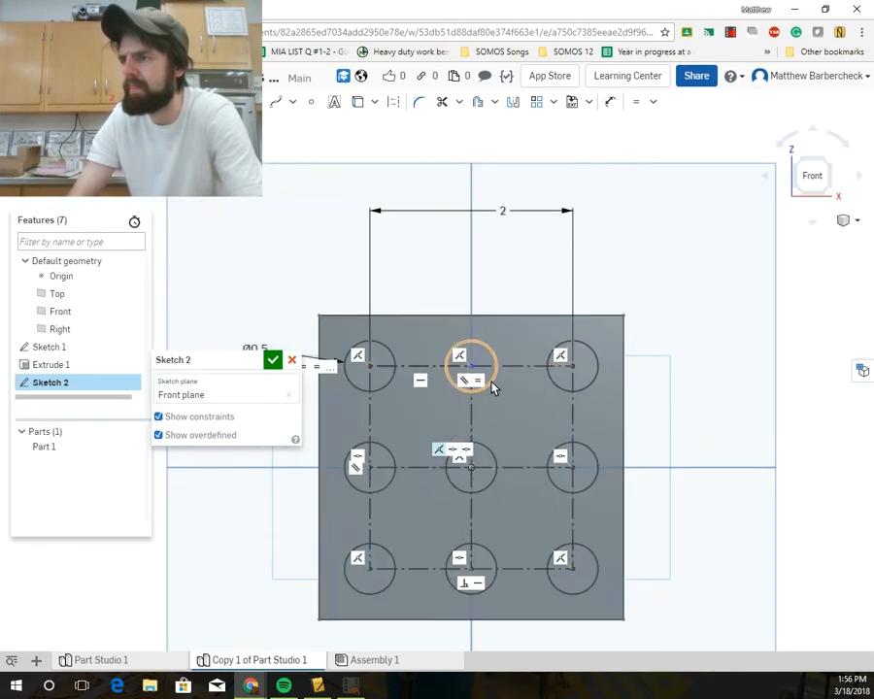
Delete the vertical construction center line running through the middle column of circles.
click(472, 414)
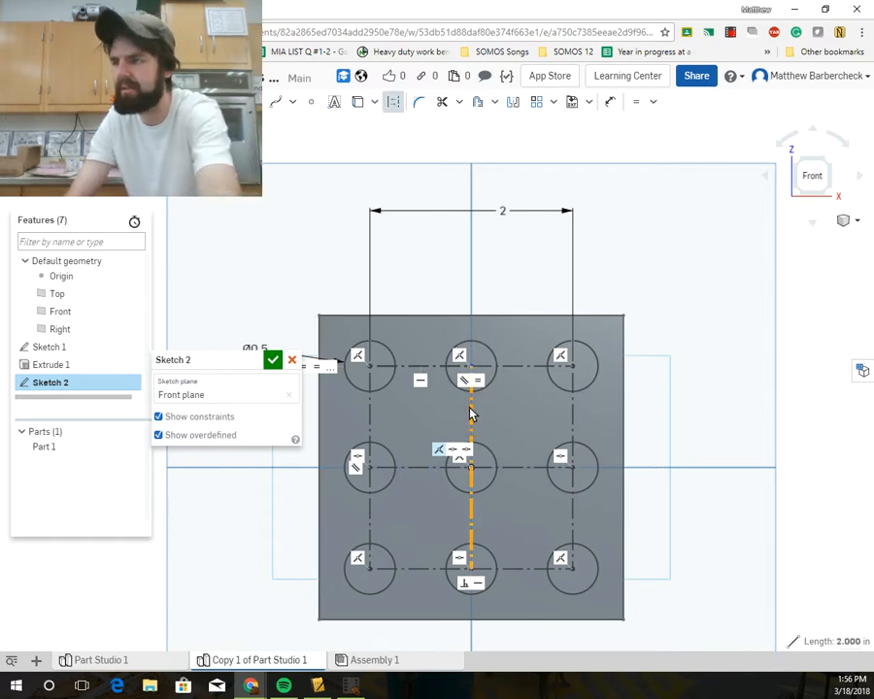
key(Escape)
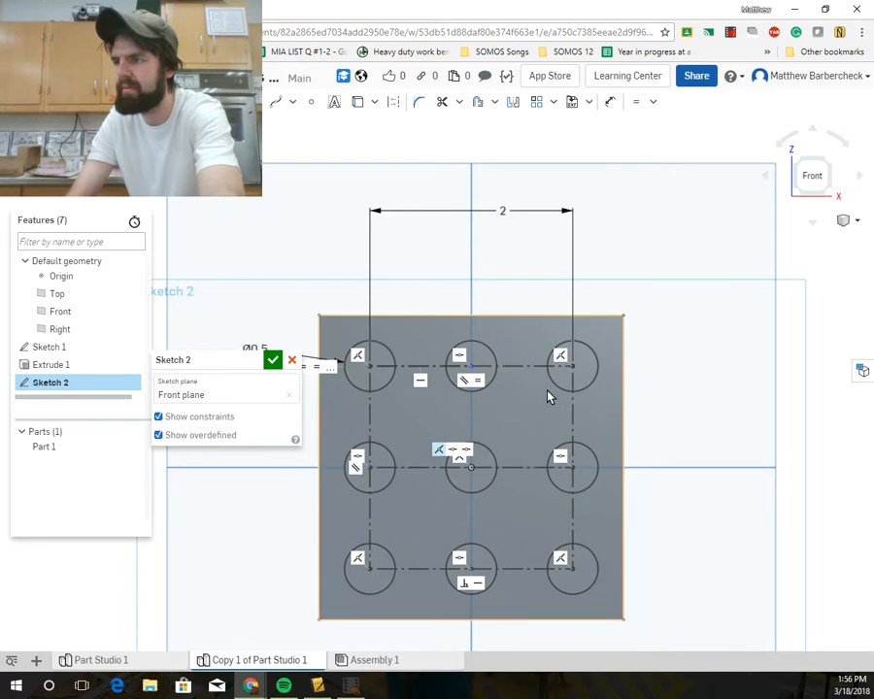
Examine the midpoint of the upper horizontal construction line, and undo the deletion of the top-middle circle.
scroll(470, 366, up, 2)
scroll(476, 365, up, 2)
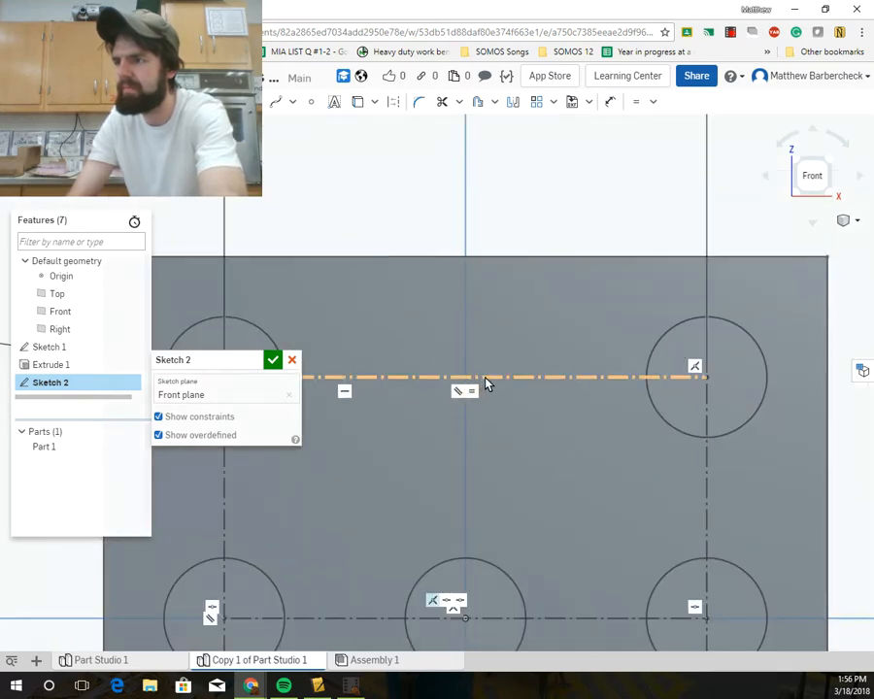
scroll(476, 383, up, 3)
scroll(457, 382, up, 1)
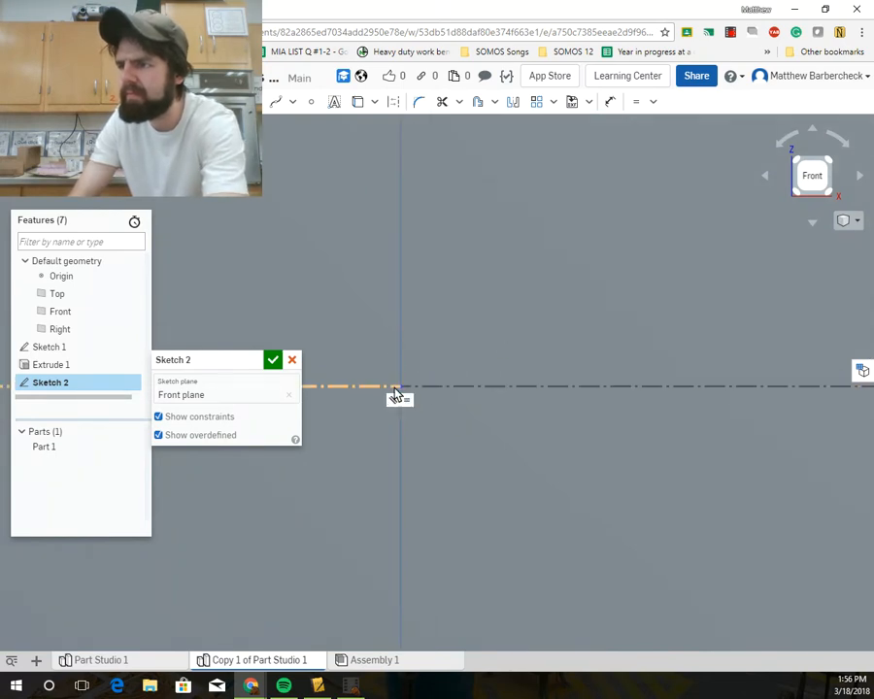
scroll(457, 395, down, 4)
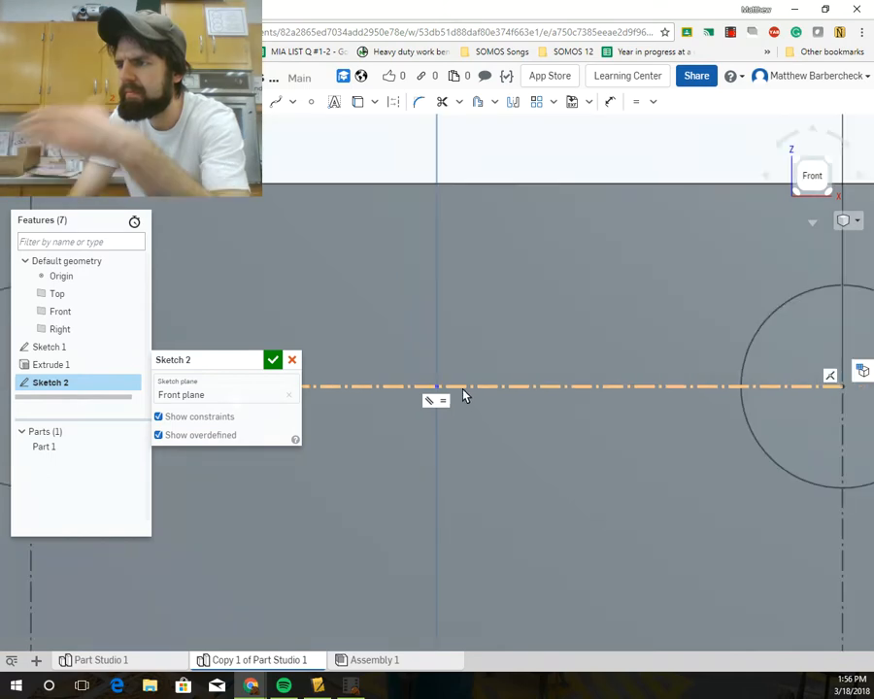
scroll(475, 424, down, 2)
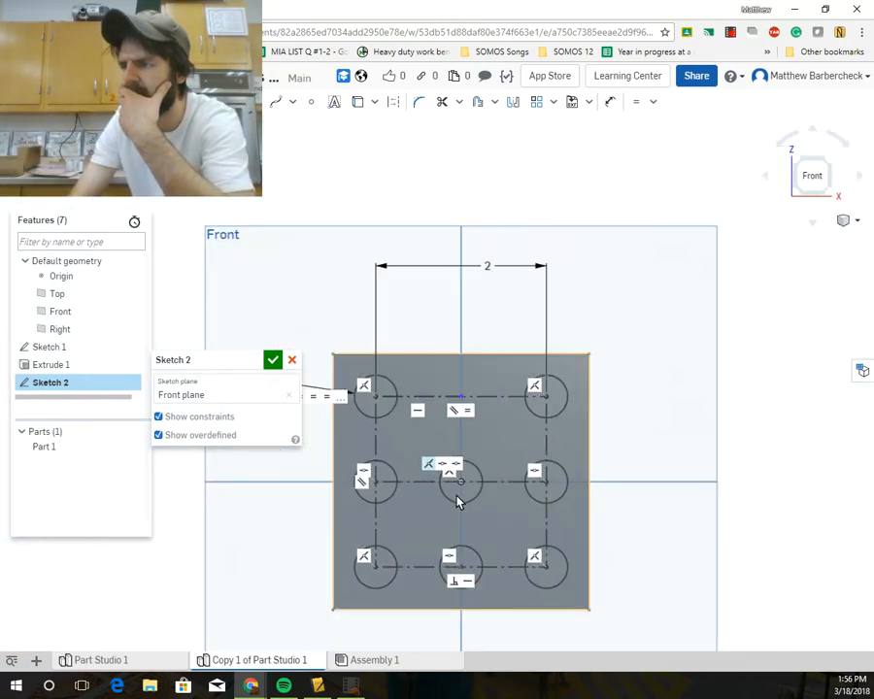
scroll(468, 517, up, 2)
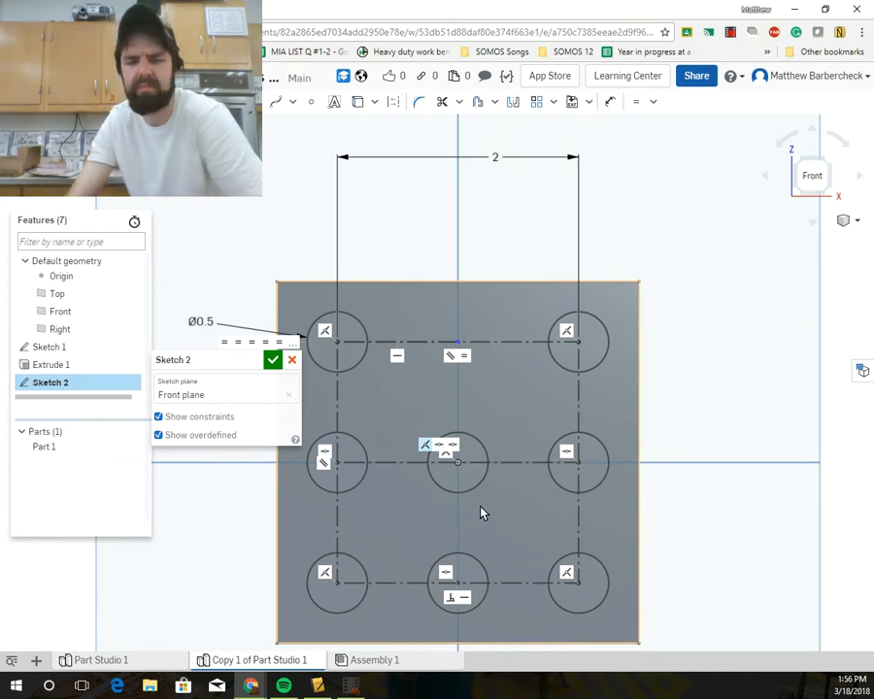
key(ctrl+z)
Check the hole sketch on the block from an angled view and accept Sketch 2.
scroll(706, 321, down, 3)
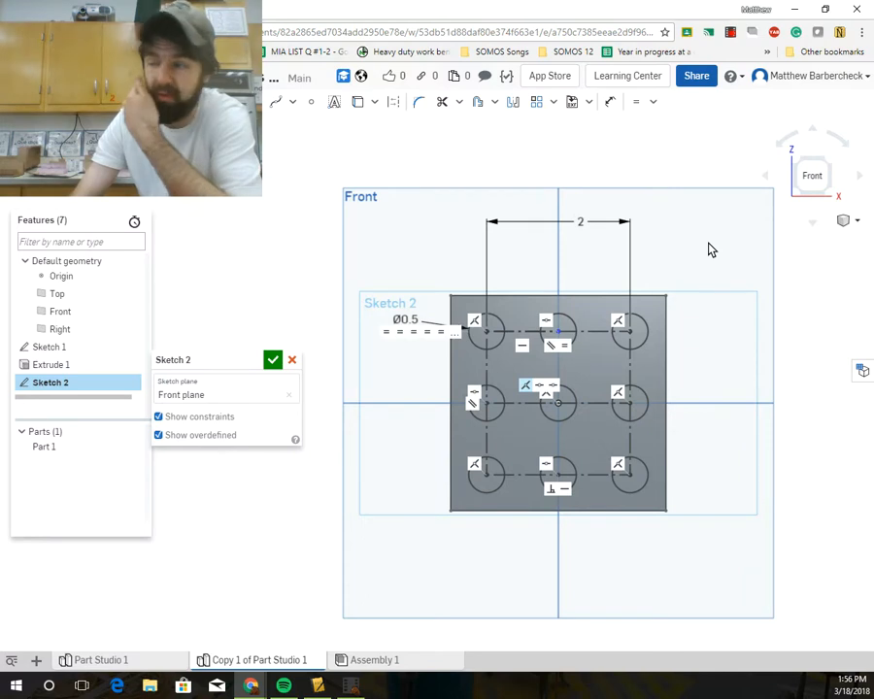
mouse_move(756, 316)
right_down()
mouse_move(737, 326)
mouse_move(638, 198)
right_up()
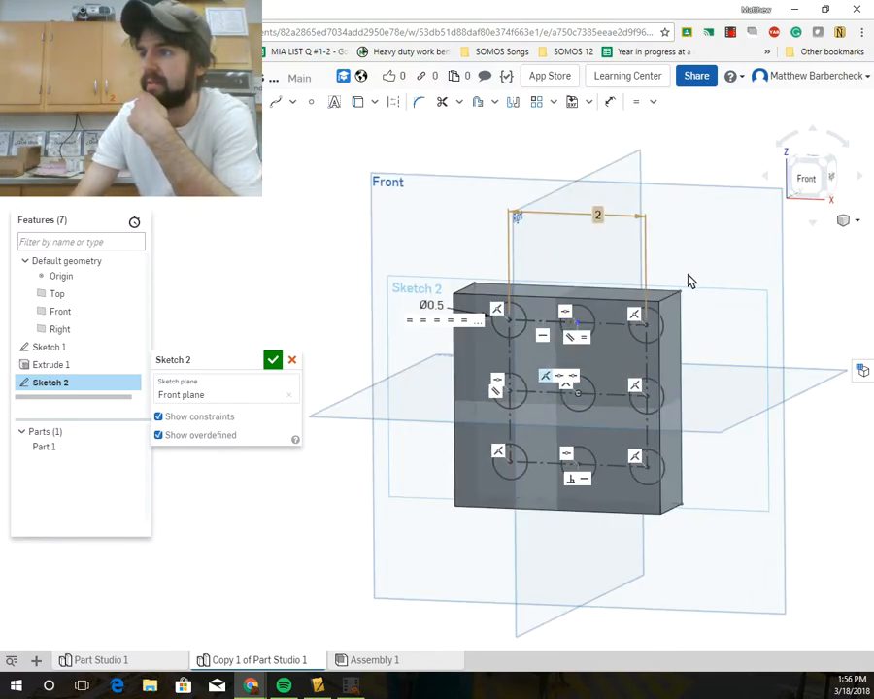
right_drag(663, 288, 689, 282)
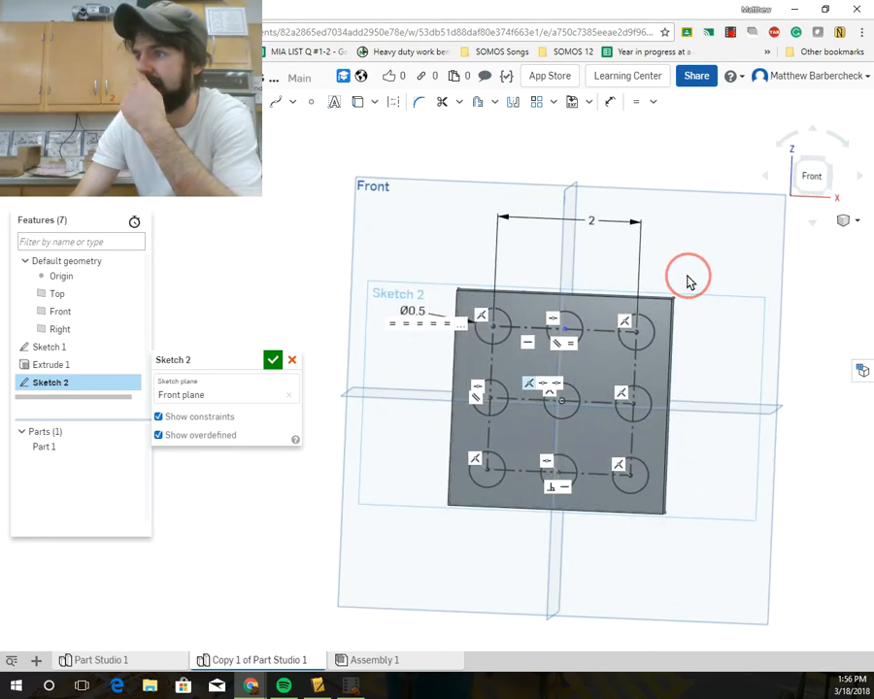
scroll(568, 333, up, 4)
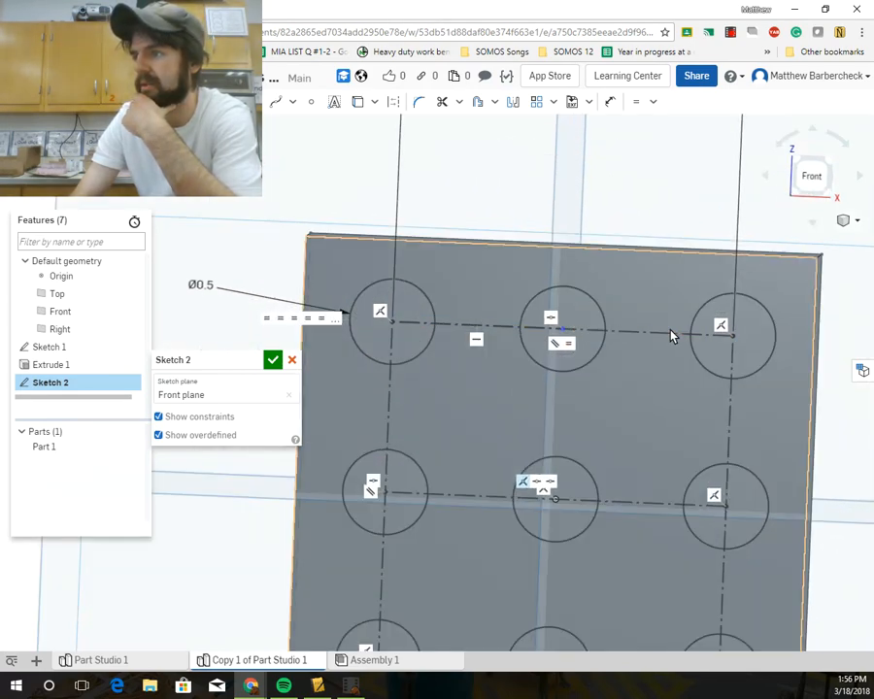
scroll(670, 335, up, 2)
scroll(629, 327, down, 5)
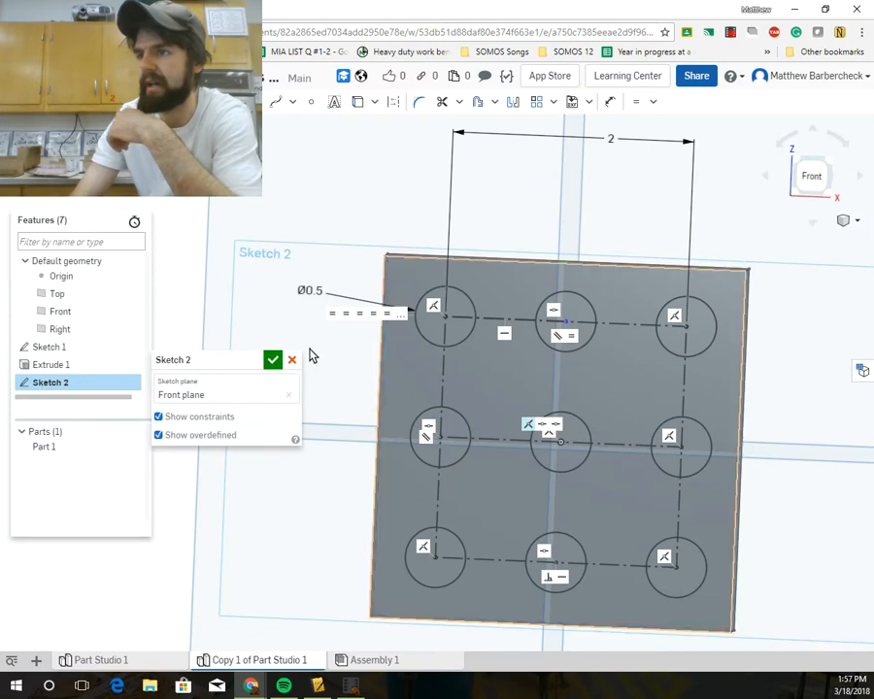
click(273, 361)
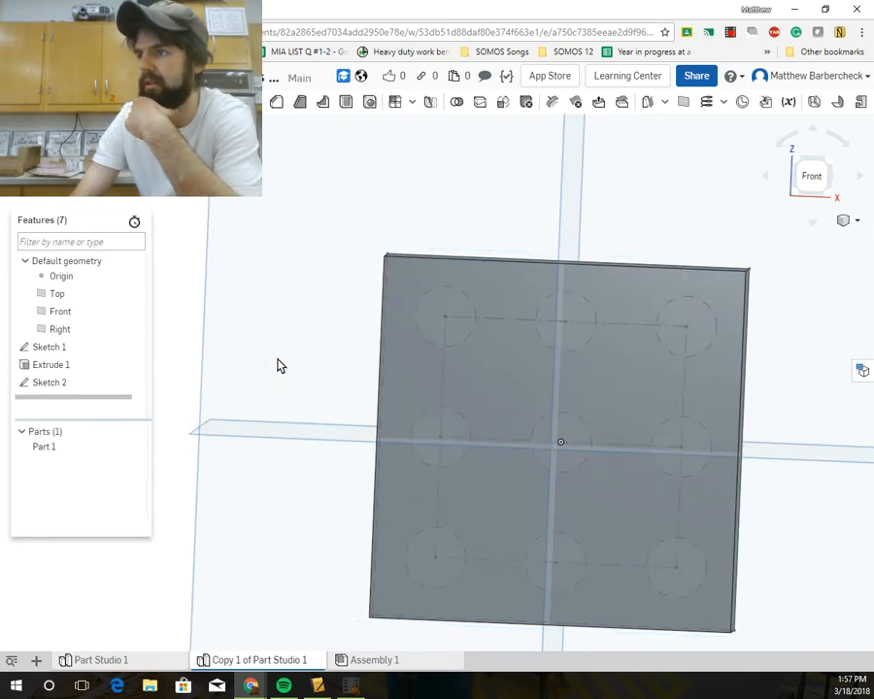
Reopen Sketch 2 to check its circles and construction lines, close it, and inspect the hole layout on the block face.
click(458, 305)
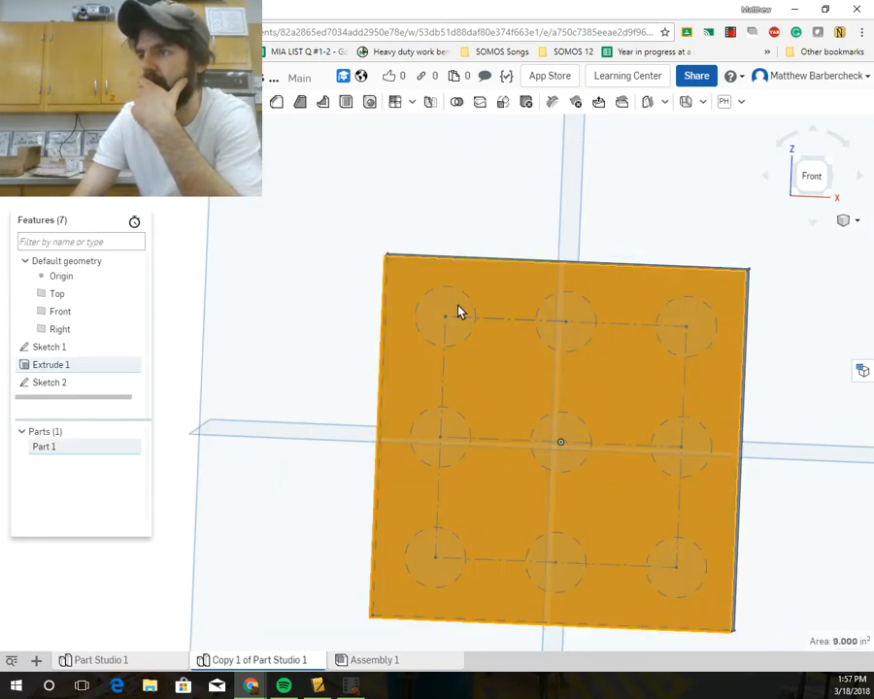
click(450, 169)
click(184, 308)
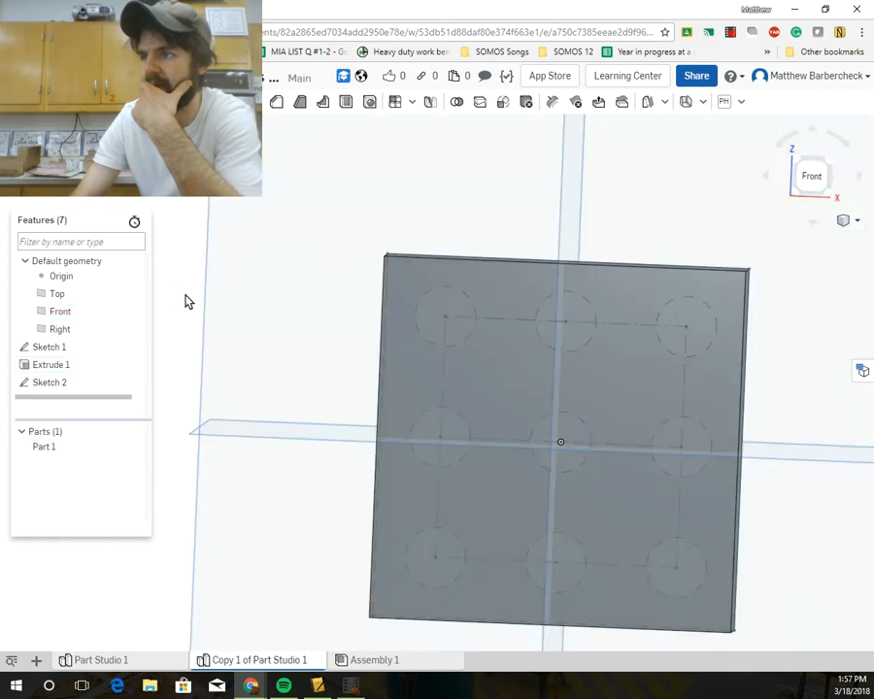
click(93, 388)
double_click(93, 388)
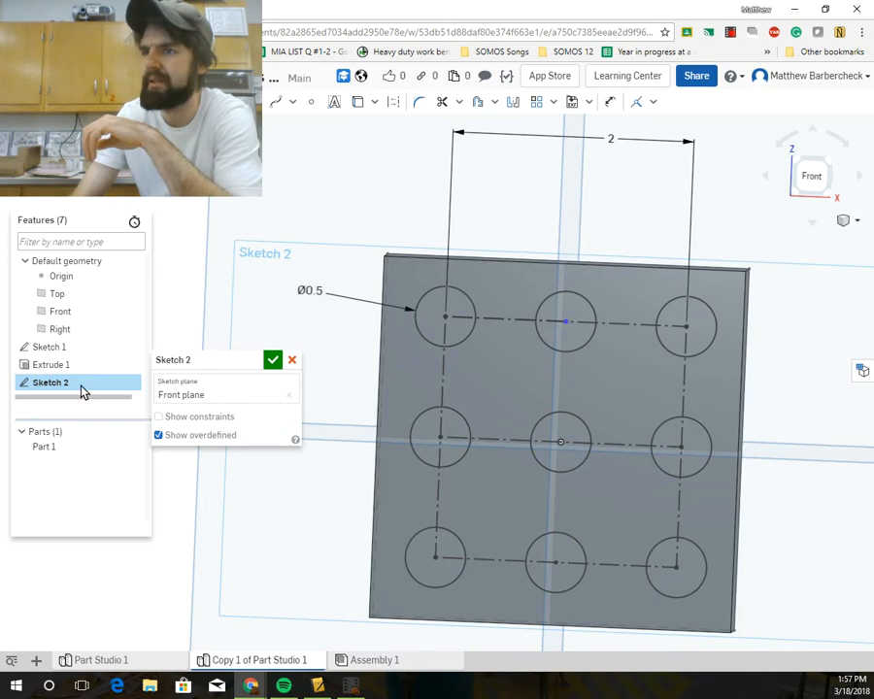
click(274, 363)
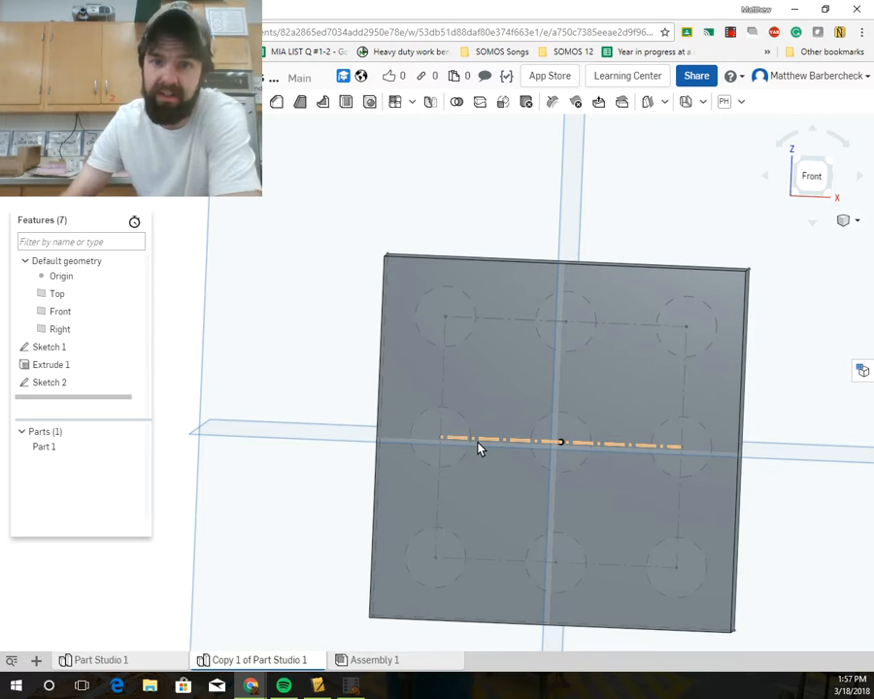
scroll(488, 309, up, 5)
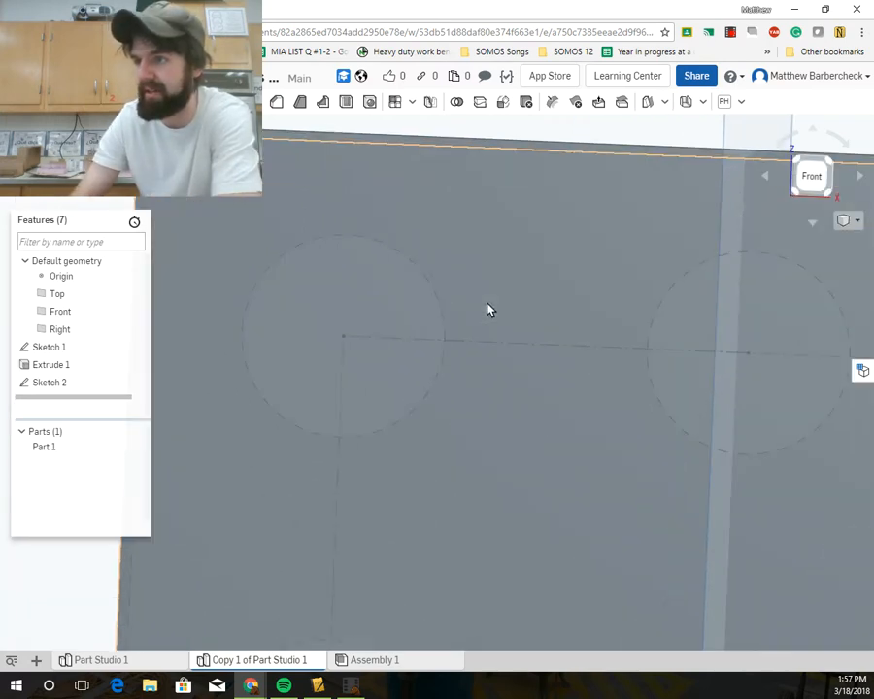
scroll(488, 309, up, 2)
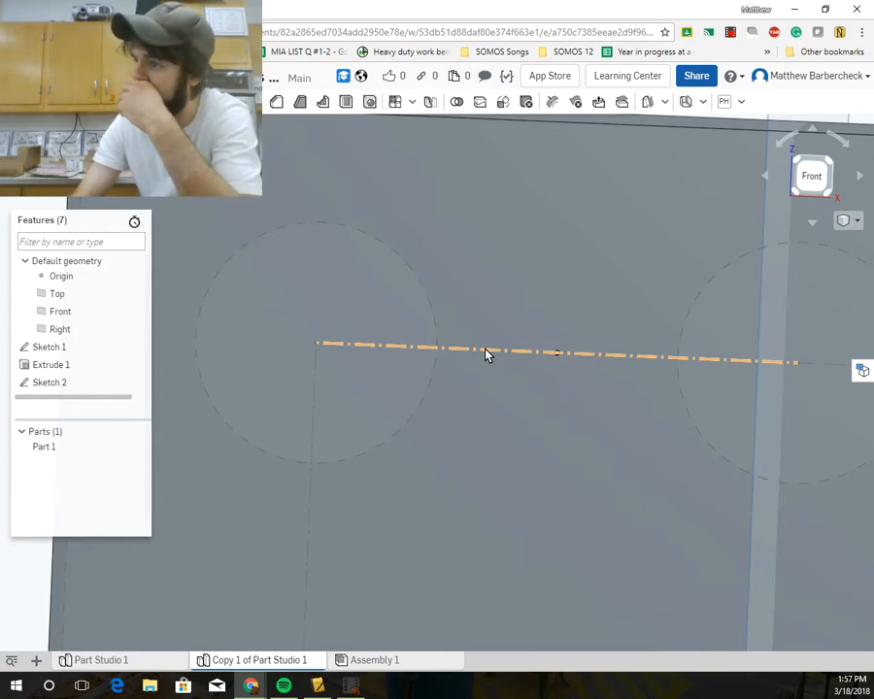
scroll(504, 353, down, 4)
scroll(506, 381, down, 4)
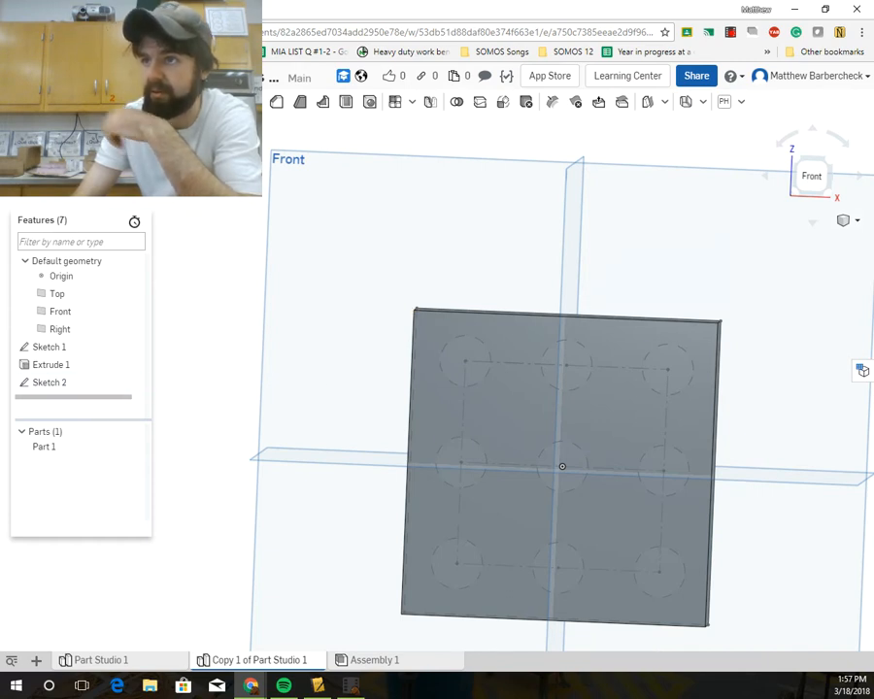
Extrude the nine circles of Sketch 2 as an Add operation with the Through all end type.
key(shift+e)
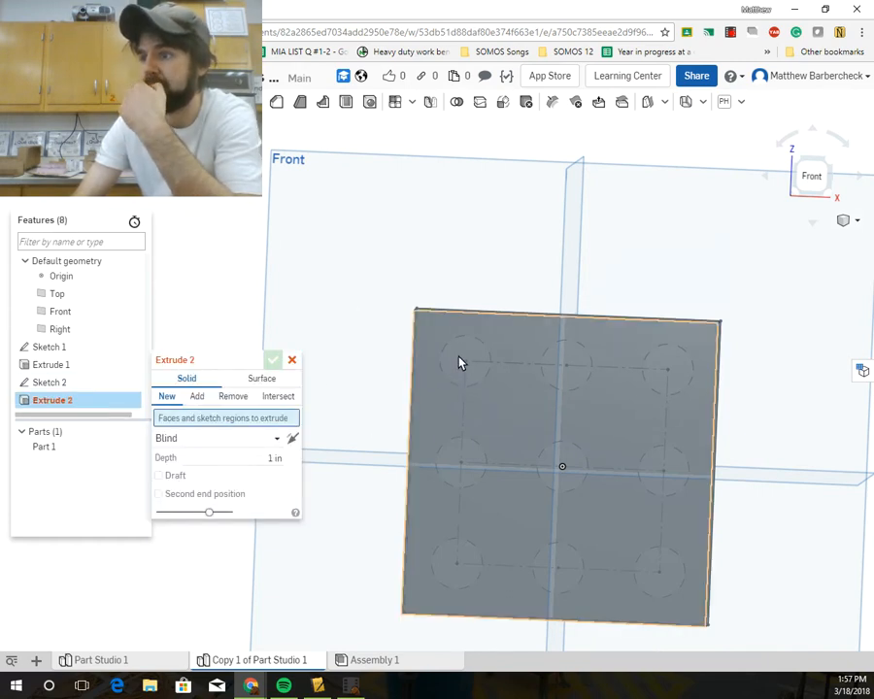
click(83, 385)
right_drag(356, 361, 391, 408)
click(259, 450)
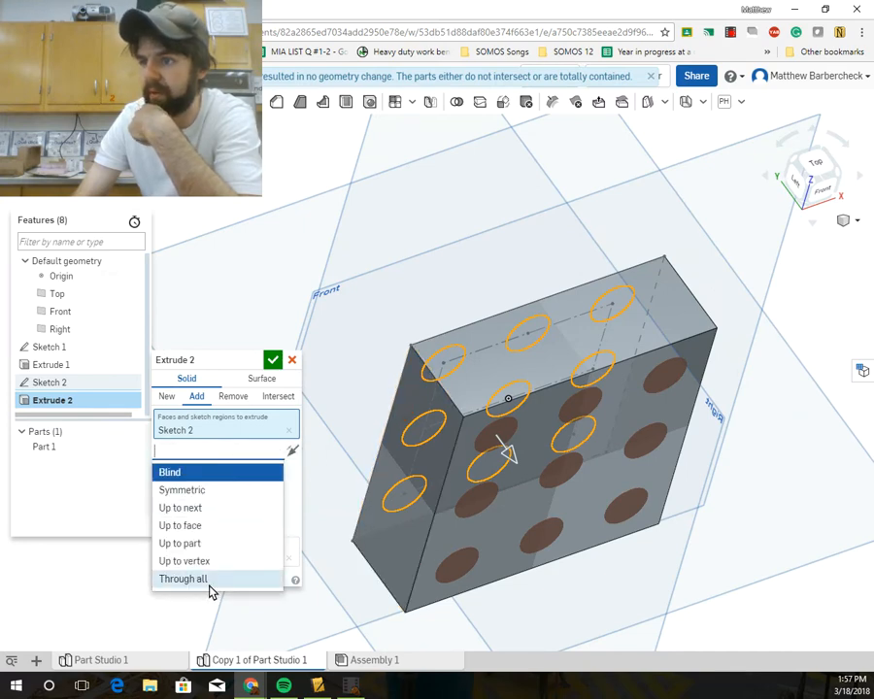
click(208, 580)
click(272, 362)
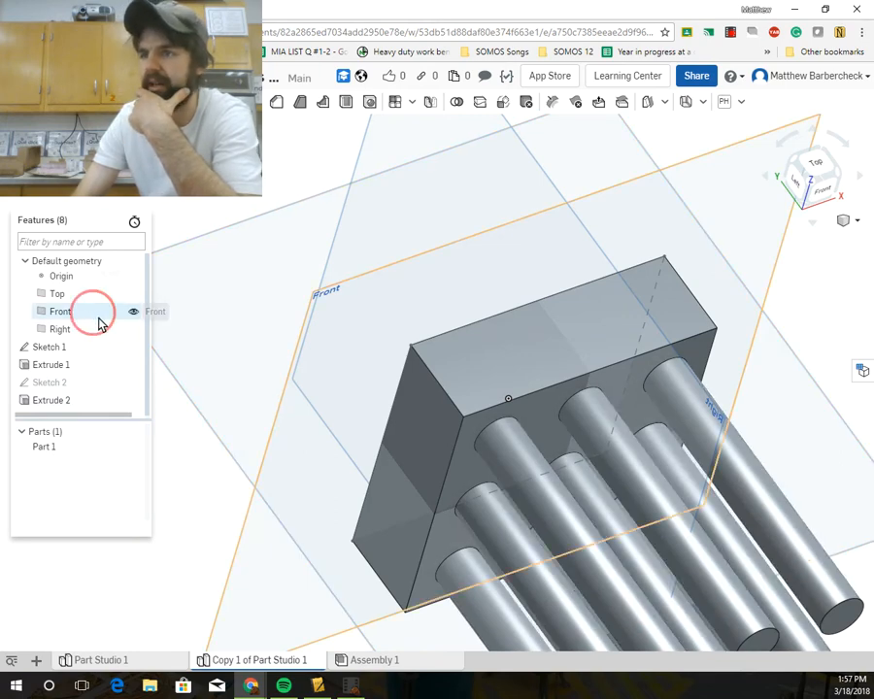
Change Extrude 2 from Add to Remove to cut the nine circles through the block.
click(66, 400)
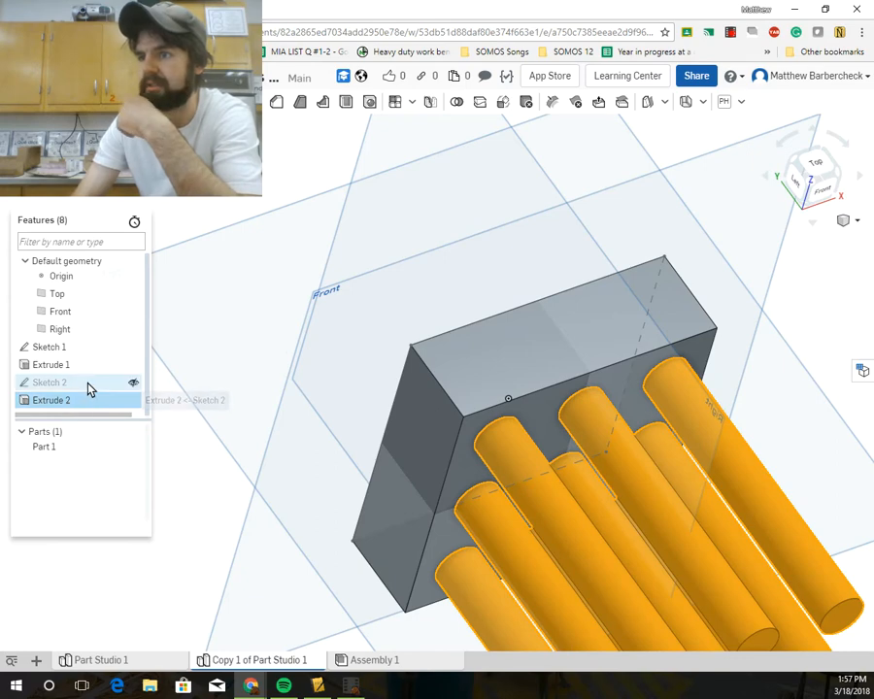
double_click(77, 403)
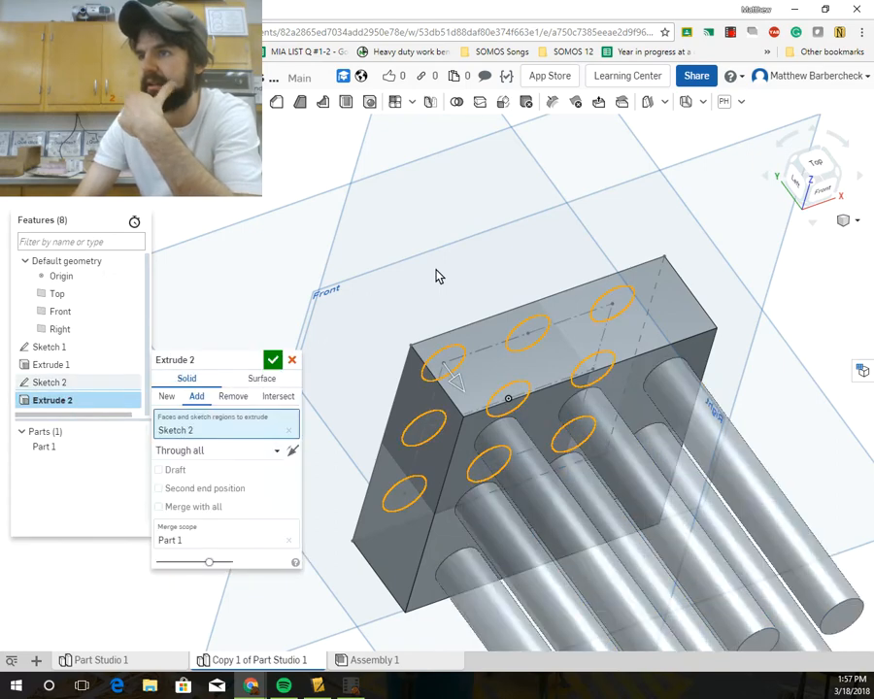
click(239, 398)
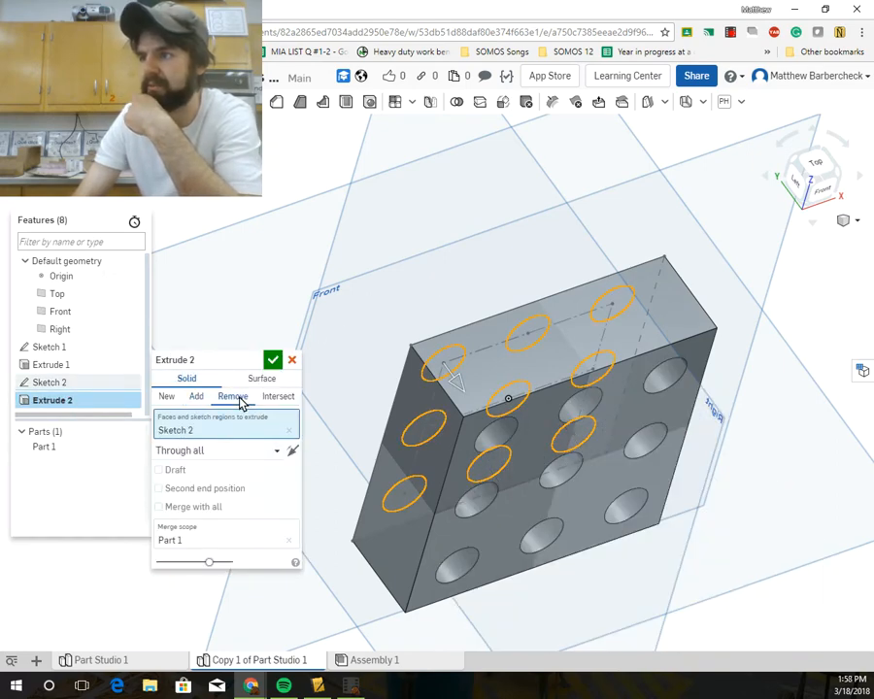
click(275, 363)
right_drag(559, 413, 510, 367)
scroll(509, 366, down, 5)
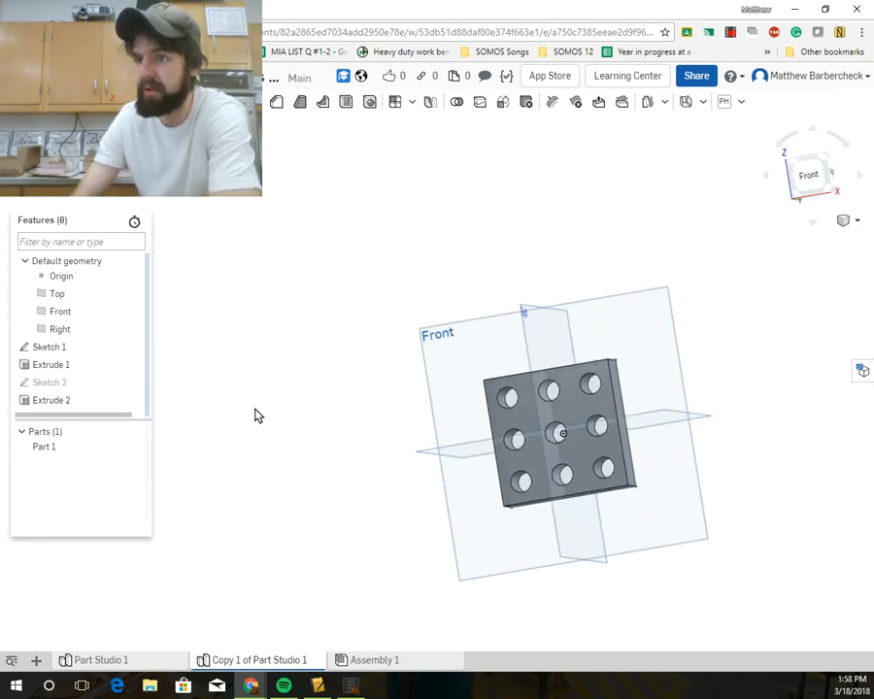
Set the square's side dimension in Sketch 1 to 5 in and accept the sketch.
click(94, 352)
double_click(94, 351)
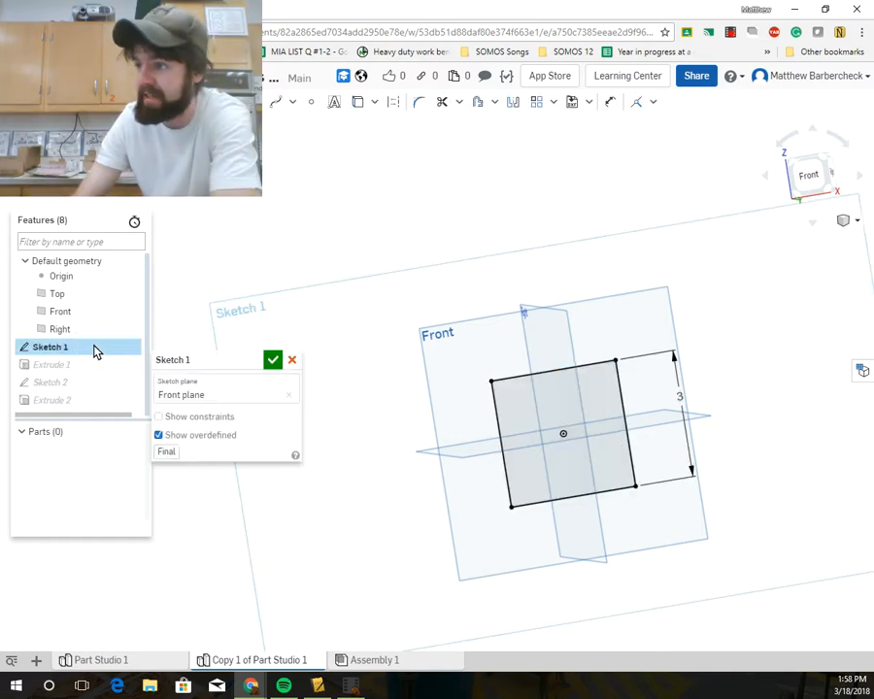
click(680, 398)
double_click(680, 397)
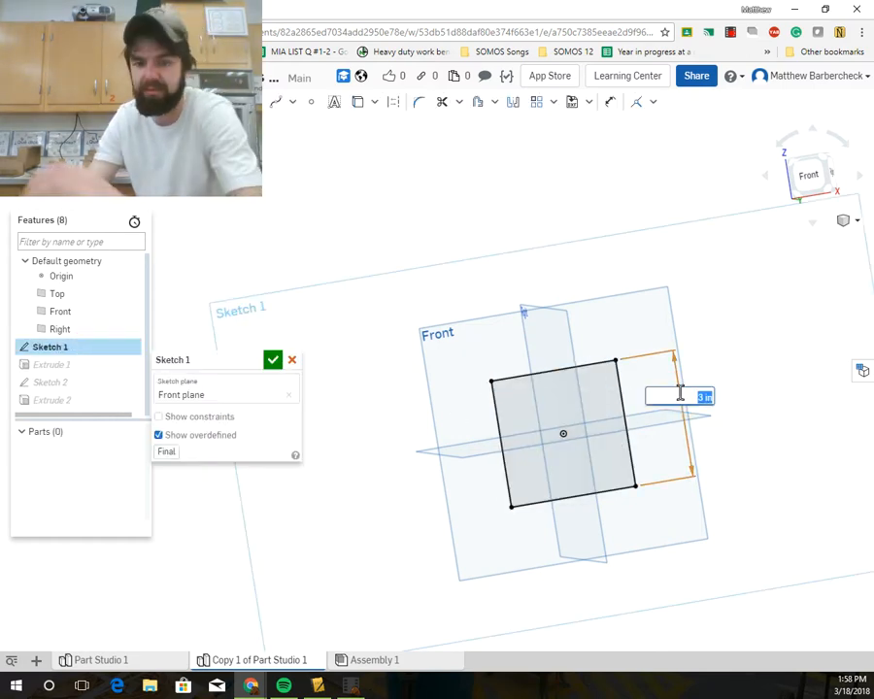
text(5)
key(Return)
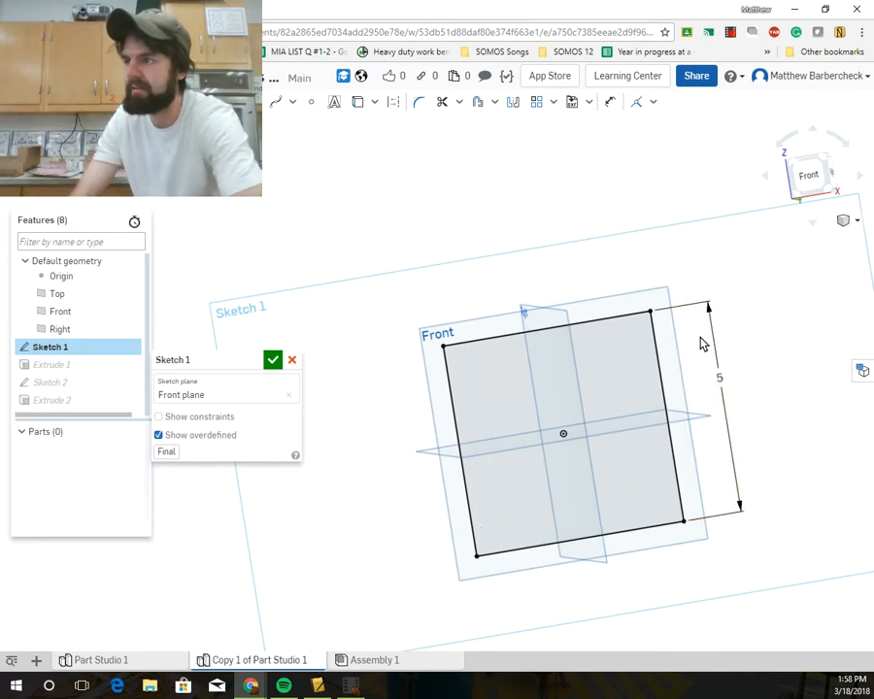
click(273, 359)
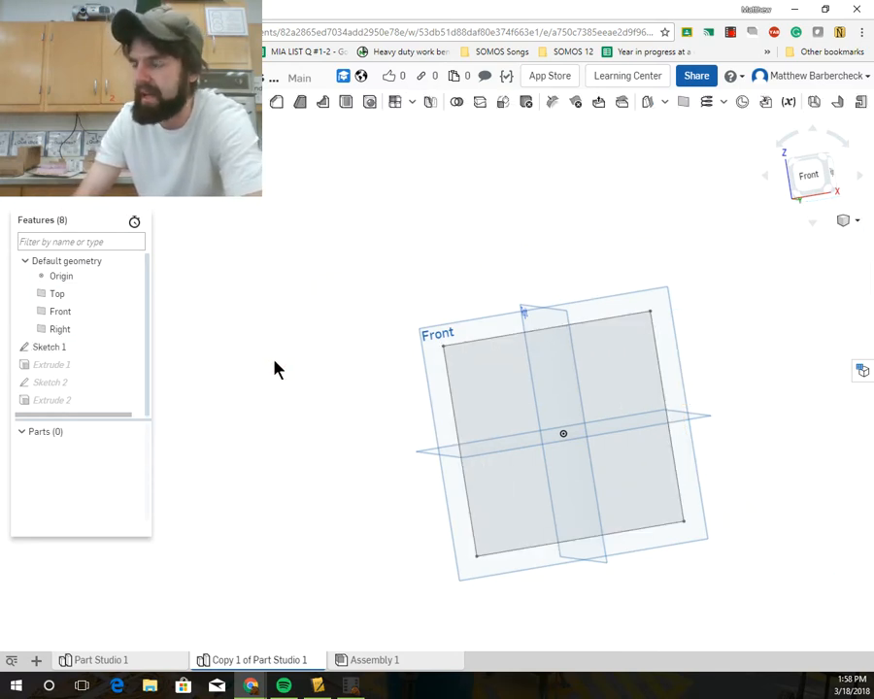
Set the dimension between the outer hole centers of the top row in Sketch 2 to 4 in and accept the sketch.
click(294, 420)
right_drag(305, 426, 329, 421)
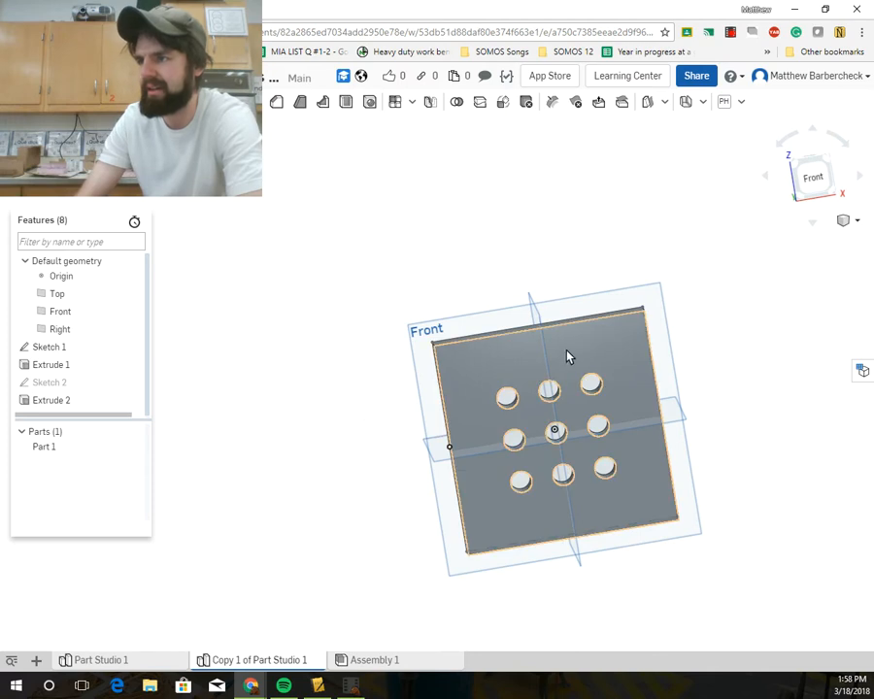
double_click(80, 385)
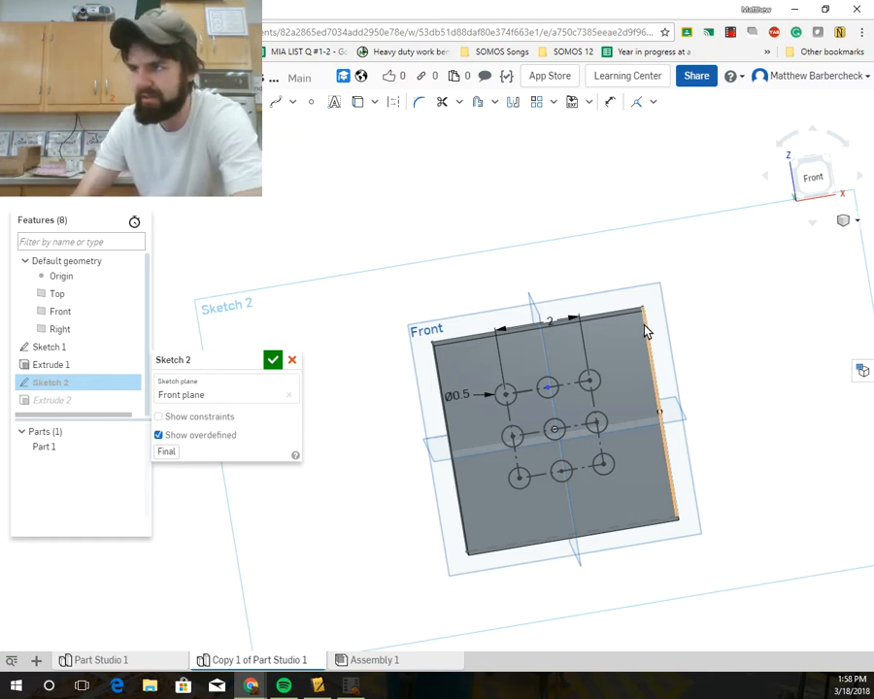
double_click(551, 322)
text(4)
key(Return)
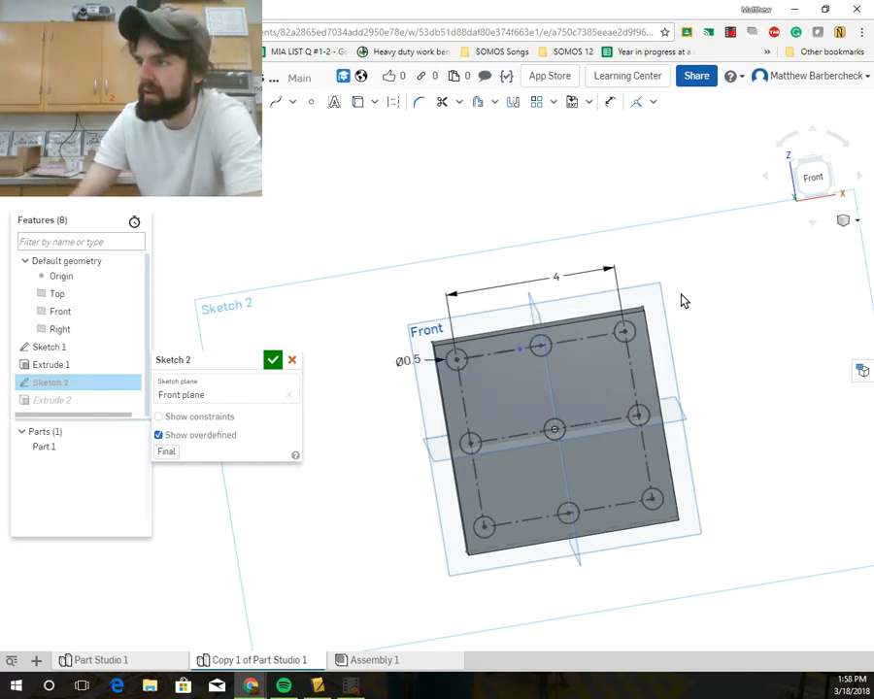
click(273, 360)
right_drag(334, 279, 338, 282)
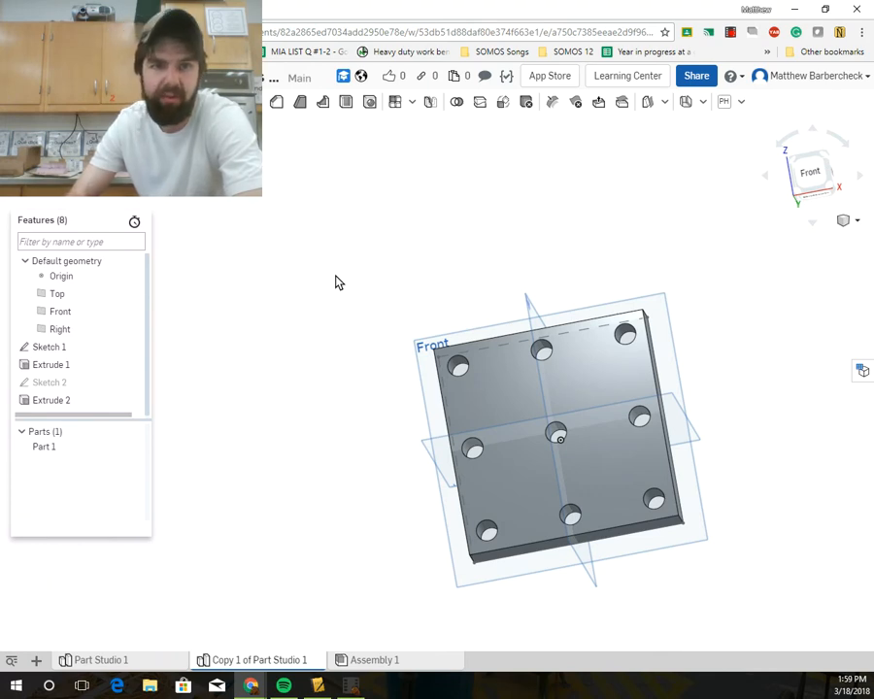
right_drag(335, 274, 338, 288)
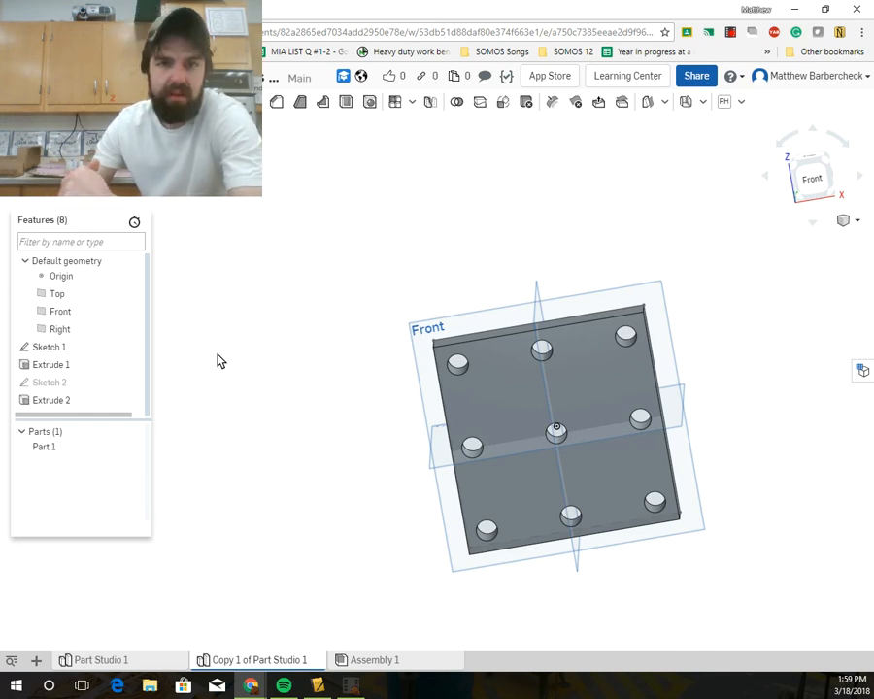
click(730, 33)
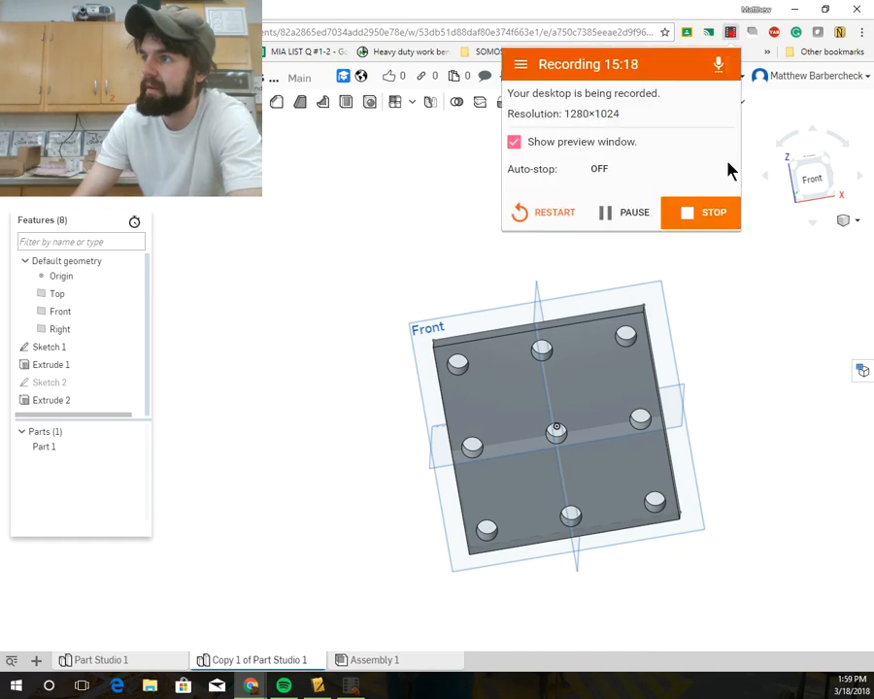